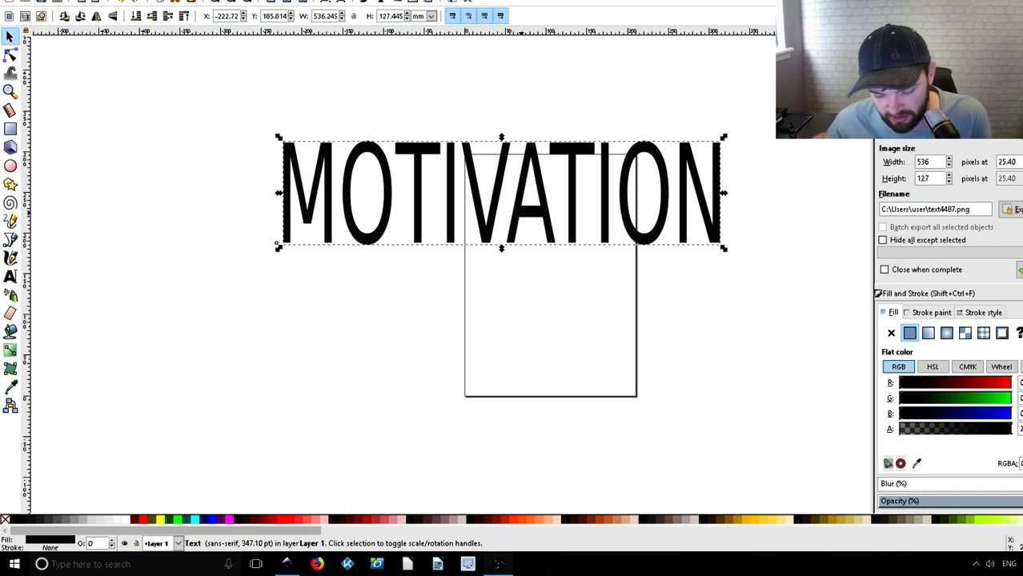
- Delete the existing MOTIVATION text and start a new text object just outside the page, beside its upper part
key("Delete")
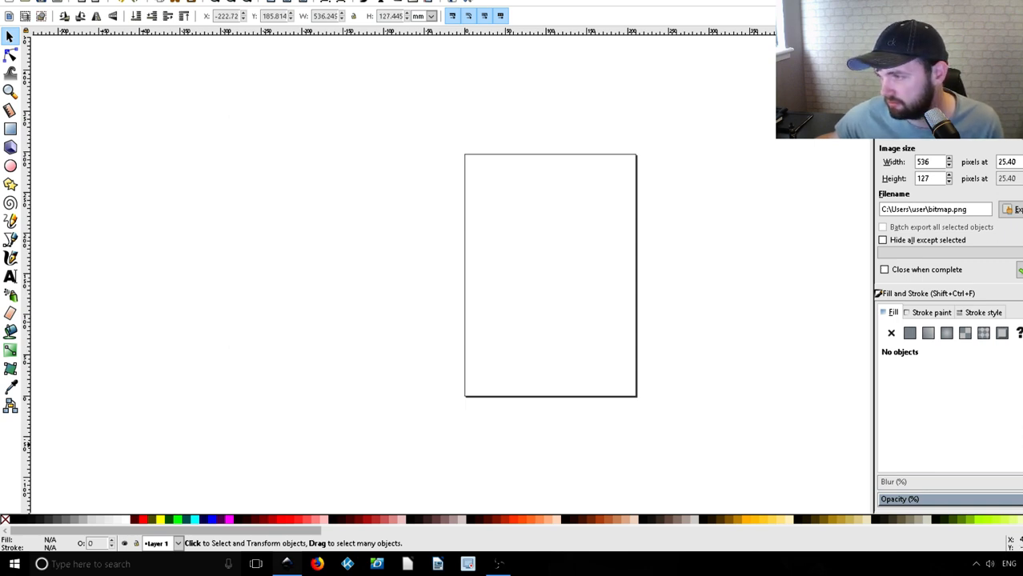
key("alt+Tab")
key("alt+Tab")
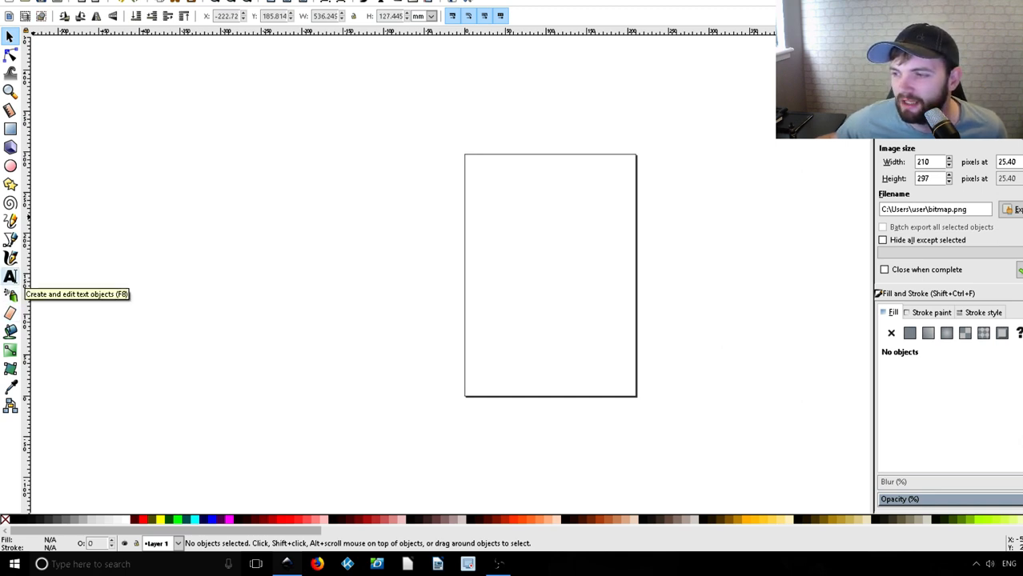
left_click(11, 276)
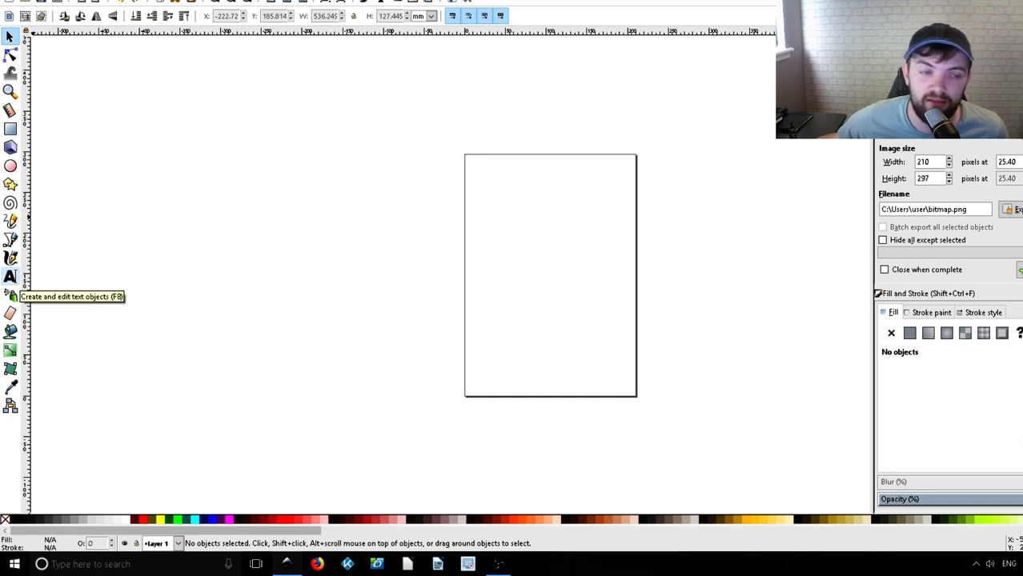
left_click(11, 276)
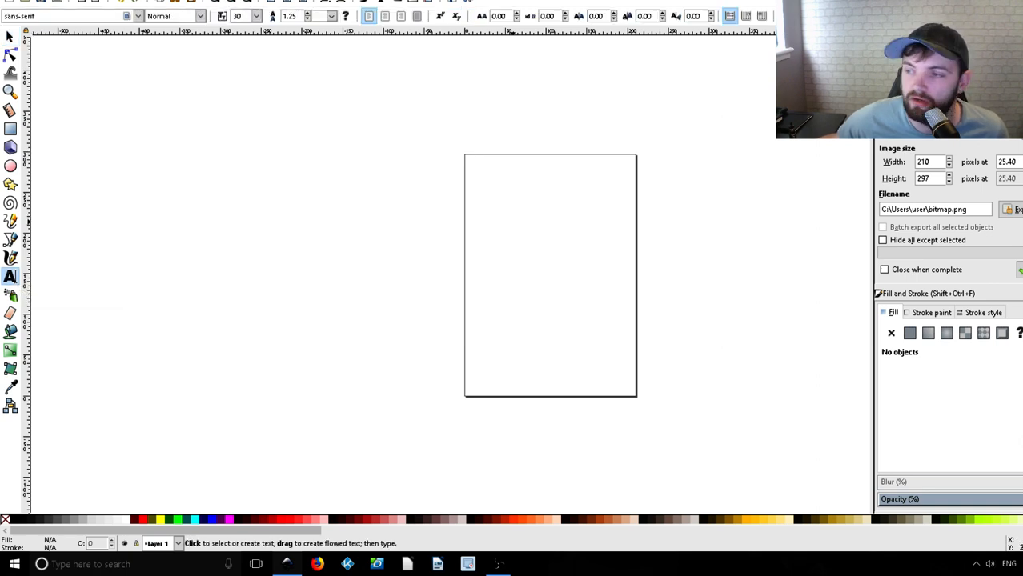
left_click(418, 191)
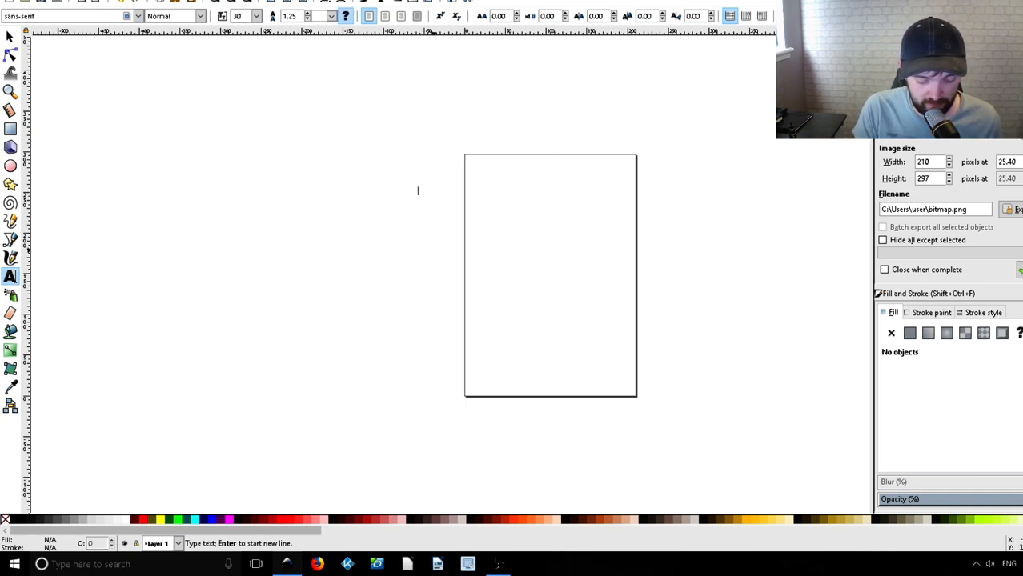
type("MOTIVATION")
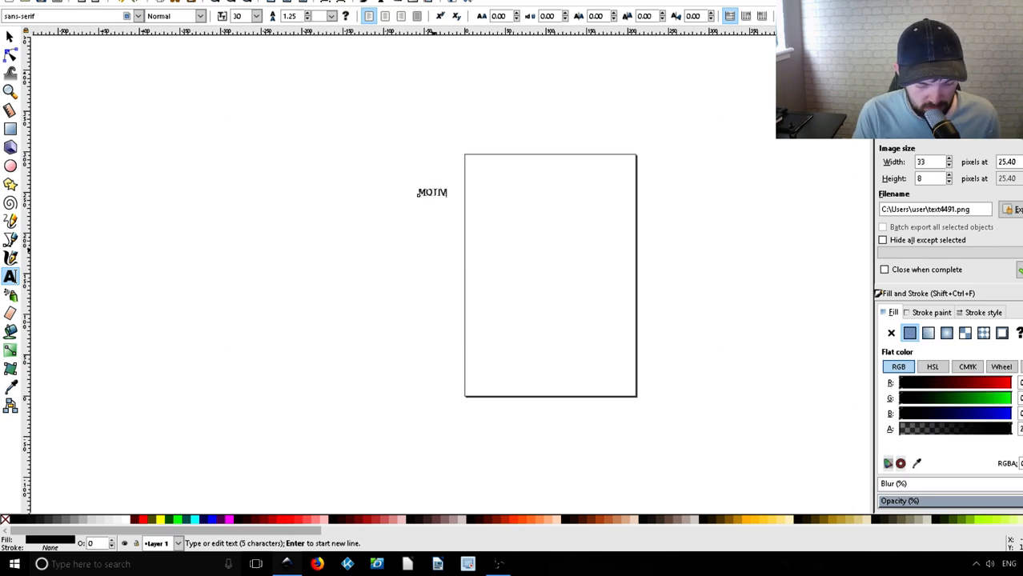
key("BackSpace")
key("BackSpace")
key("BackSpace")
key("BackSpace")
key("BackSpace")
key("BackSpace")
key("BackSpace")
key("BackSpace")
key("BackSpace")
key("BackSpace")
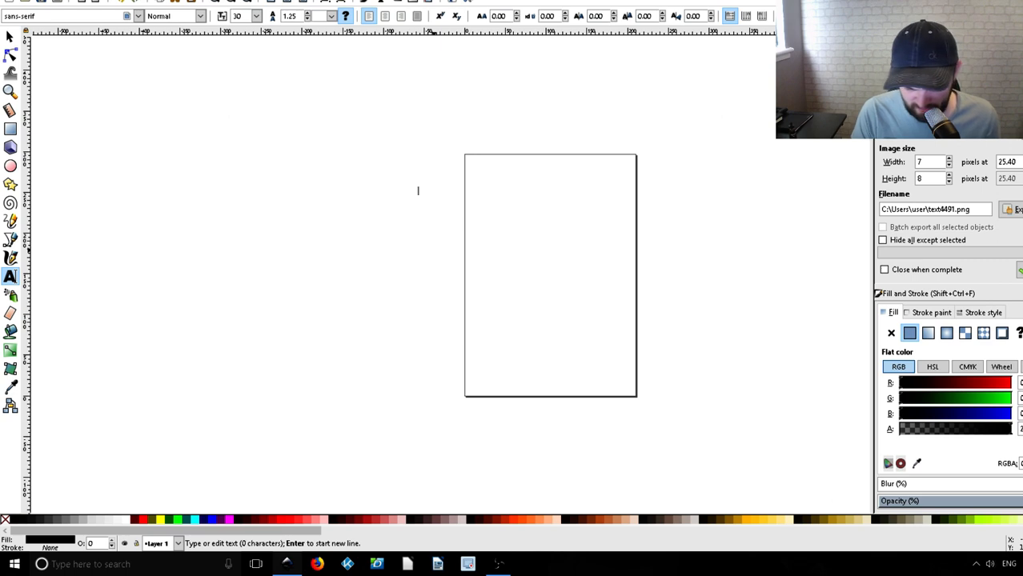
- Enter the word MOTIVATION in the new text object and finish text editing
type("MO")
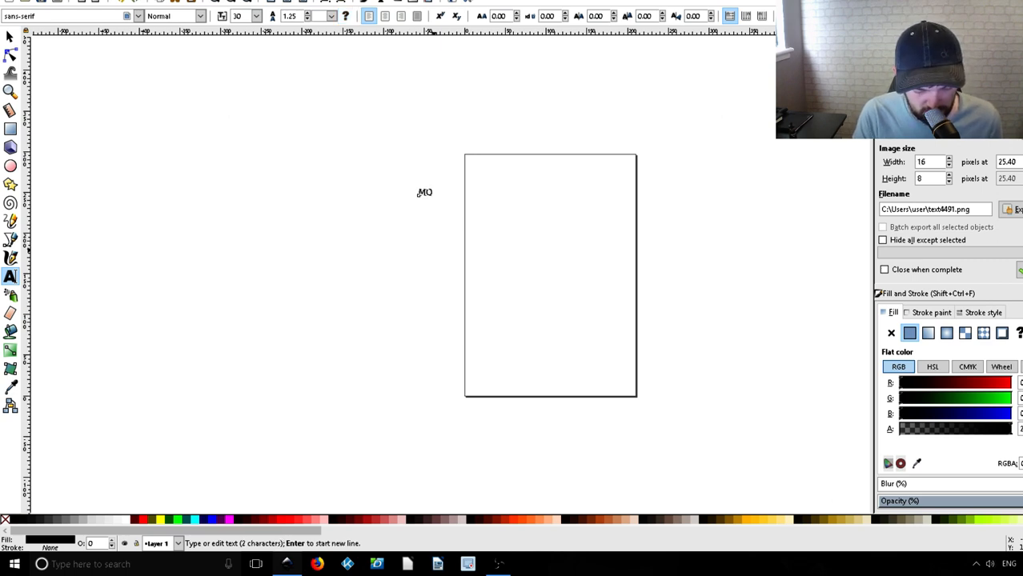
type("TIVATION")
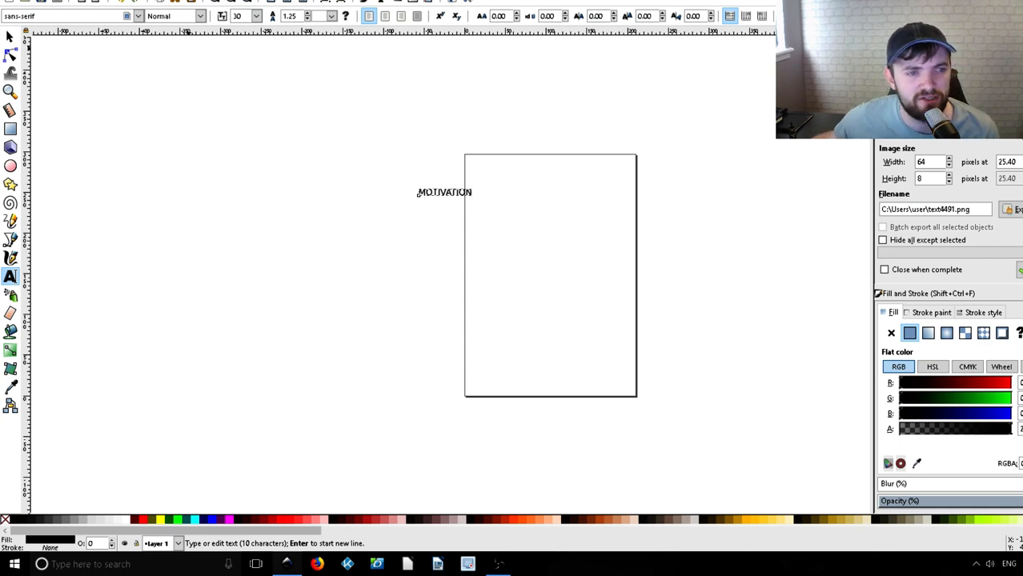
left_click(9, 36)
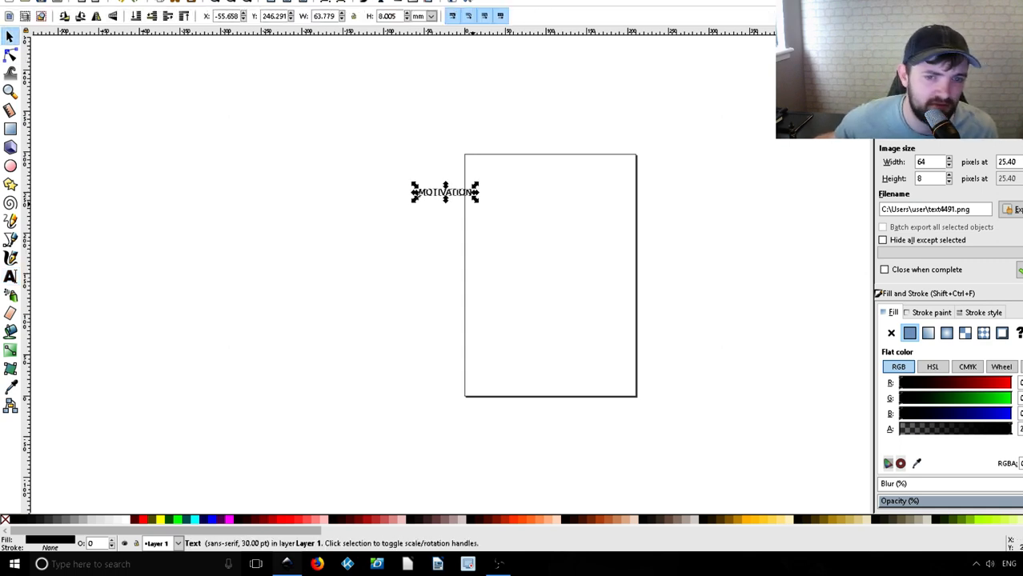
- Enlarge the MOTIVATION text to about 325 mm wide and 72 mm high and position it centred across the page's upper edge
left_click_drag(477, 200, 685, 249)
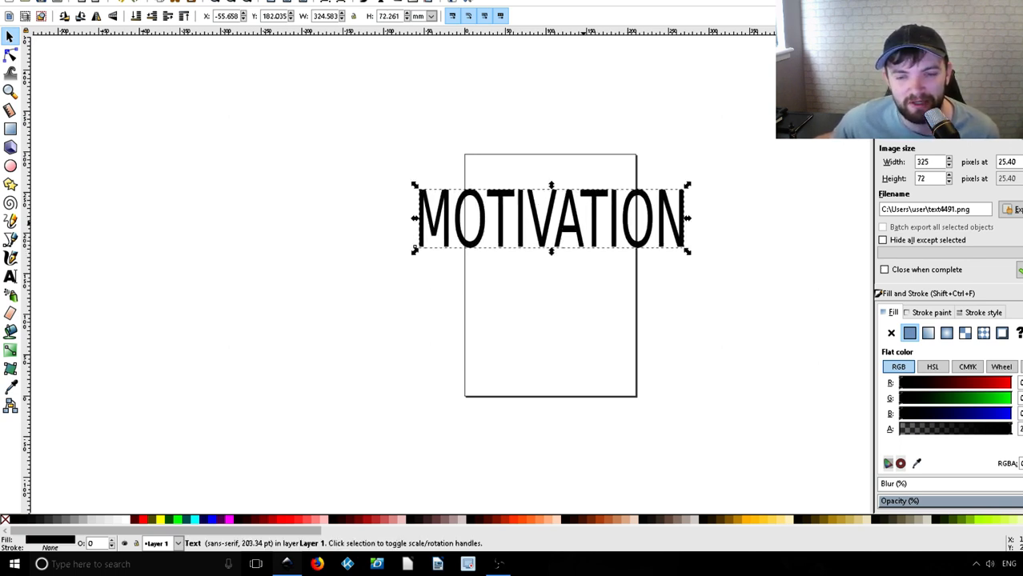
left_click_drag(624, 224, 496, 122)
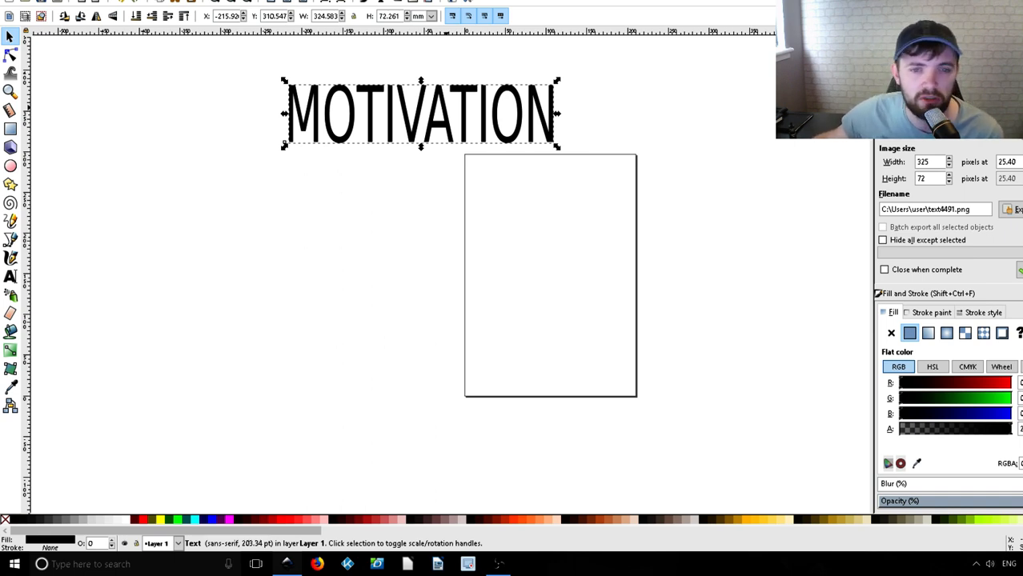
left_click_drag(496, 123, 630, 168)
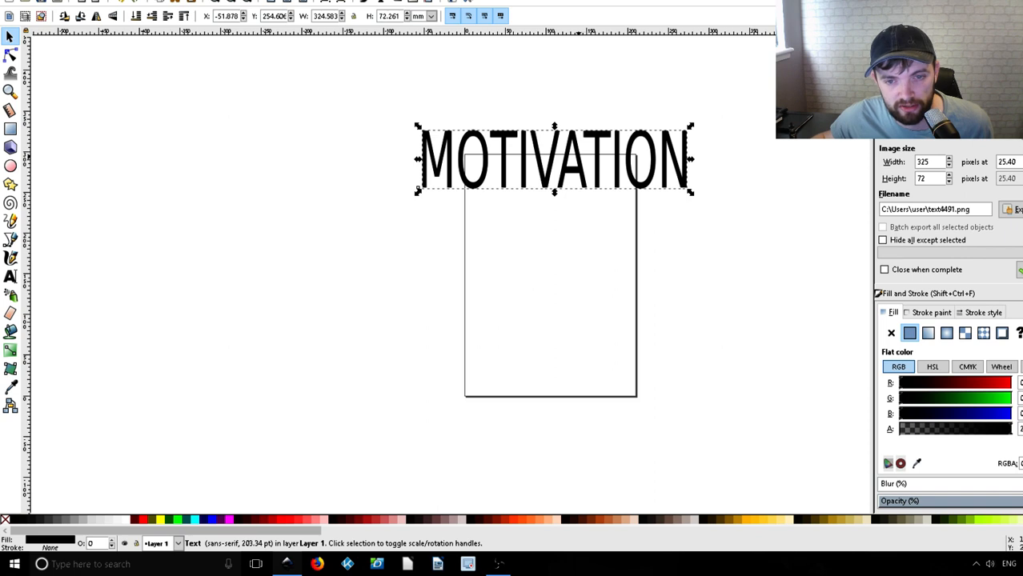
left_click(555, 160)
left_click(555, 160)
double_click(555, 160)
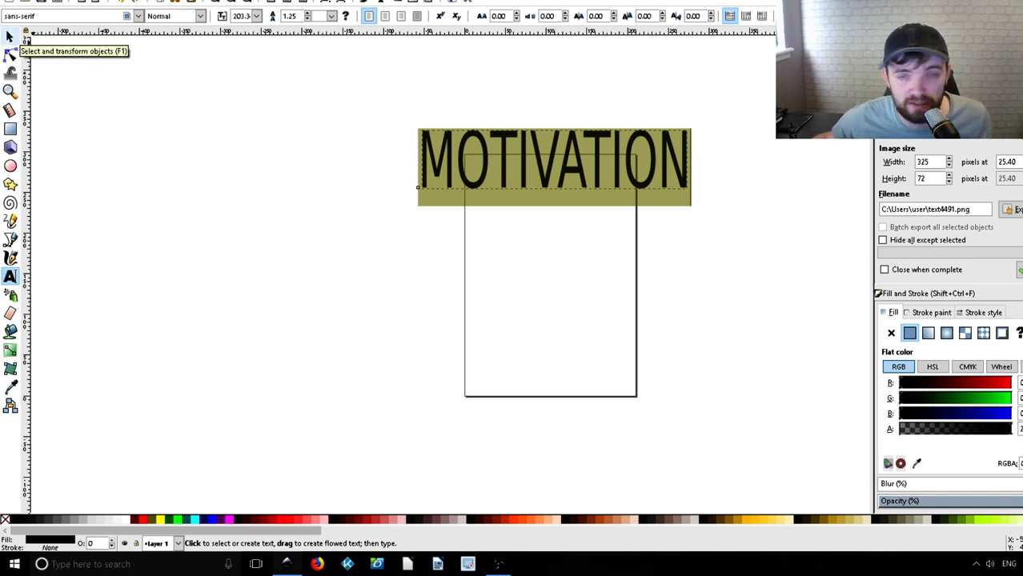
left_click(11, 38)
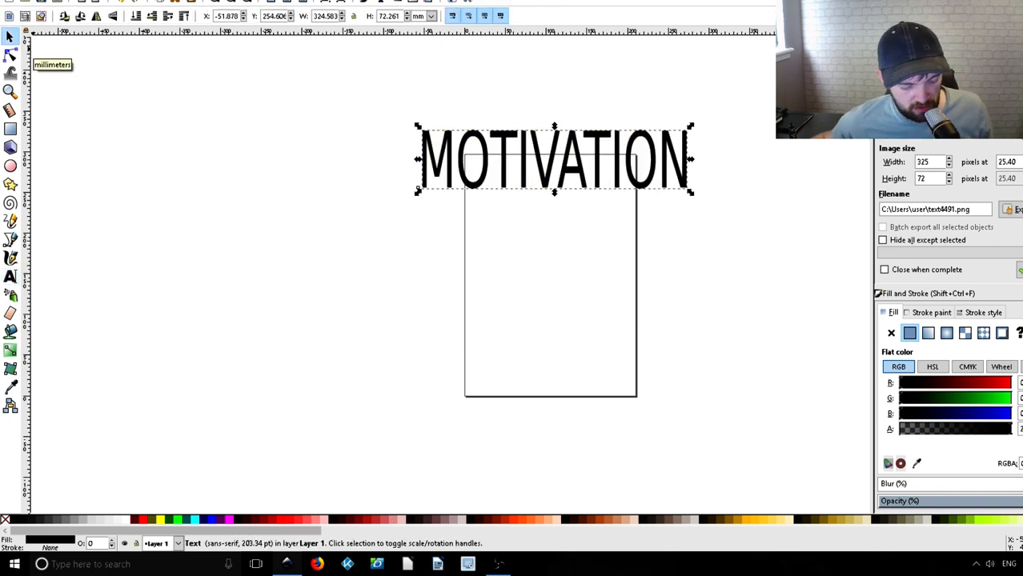
- Duplicate the MOTIVATION text twice in place, keeping all three copies exactly stacked
key("ctrl")
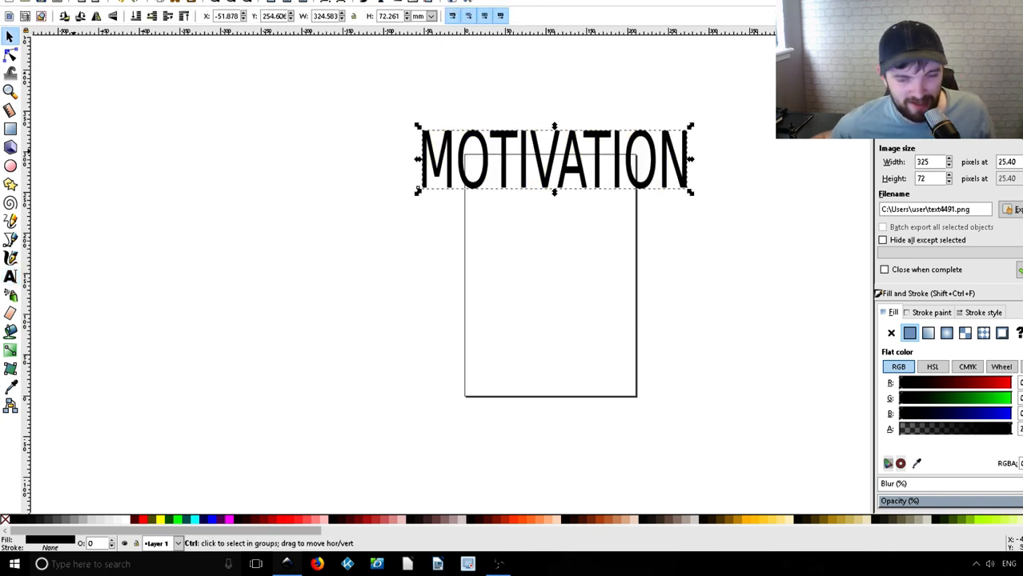
key("ctrl+d")
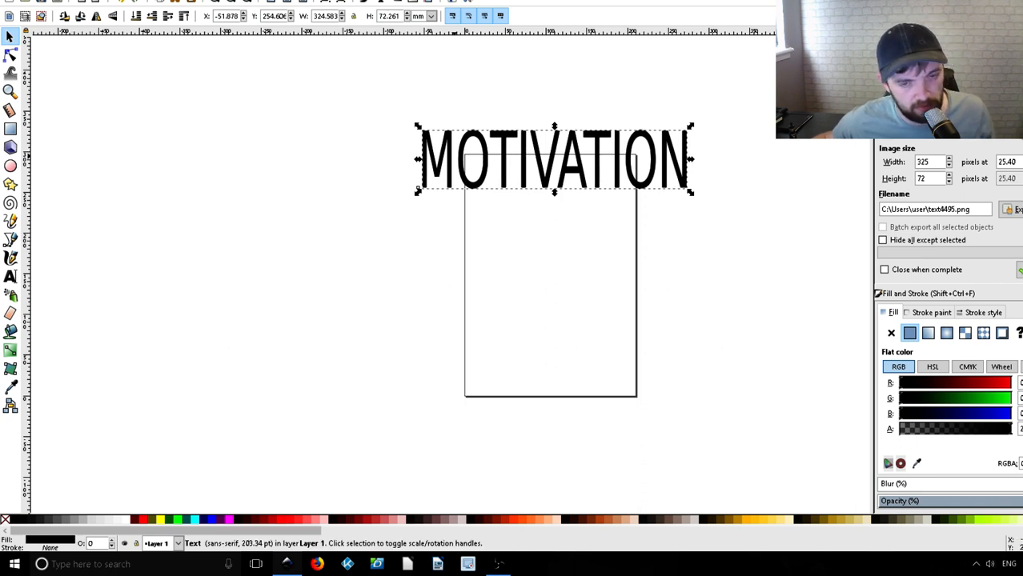
left_click_drag(568, 168, 575, 196)
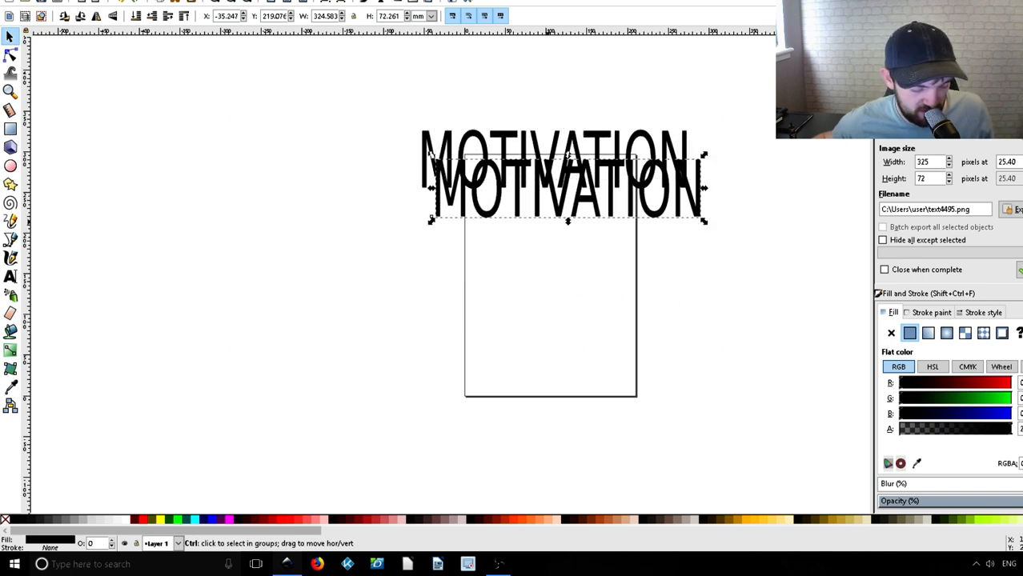
key("ctrl+z")
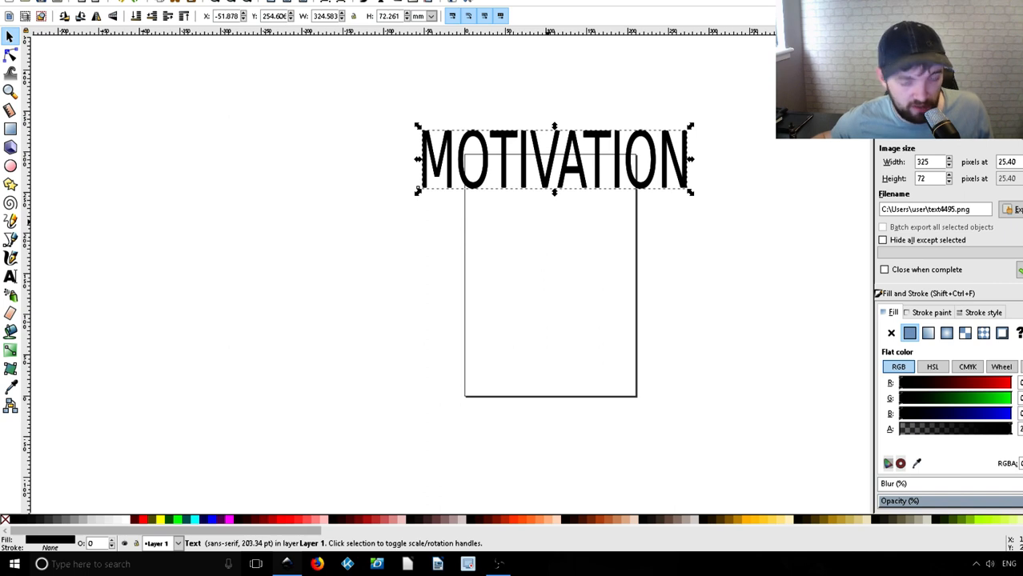
key("ctrl")
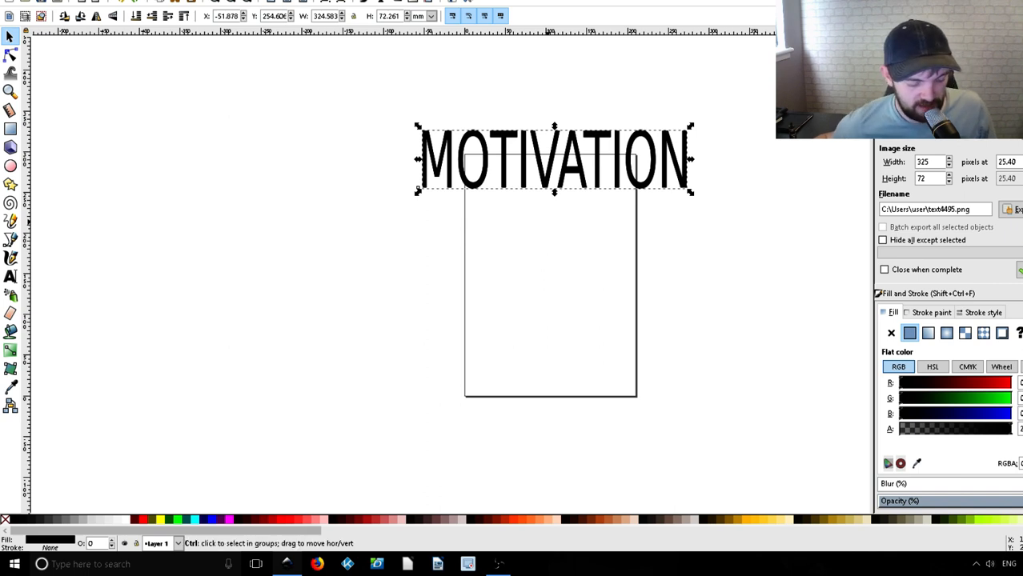
key("ctrl+d")
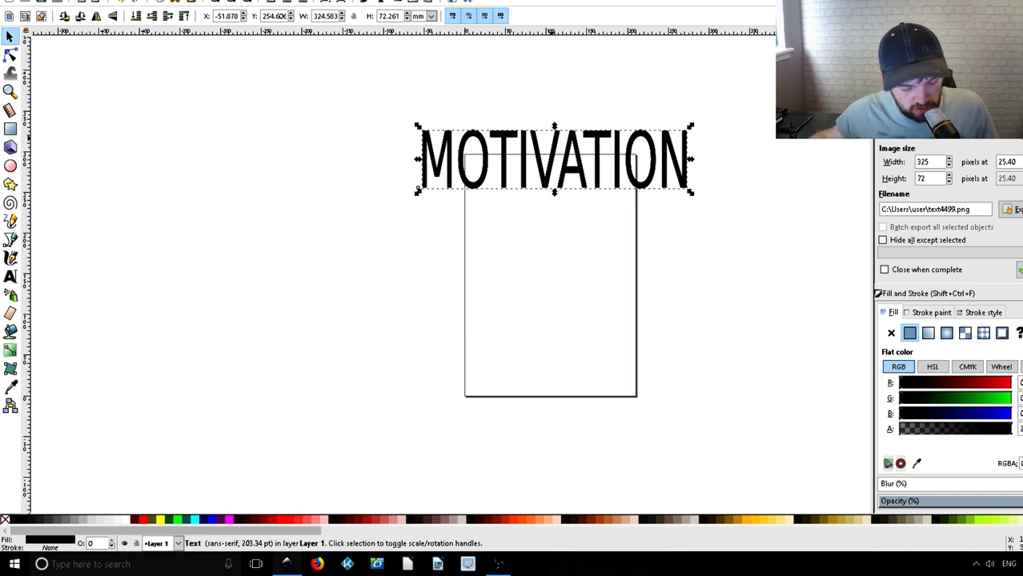
- Apply a Dynamic Offset of about 11.6 pt outward to the top MOTIVATION copy and lower it behind the other copies
key("n")
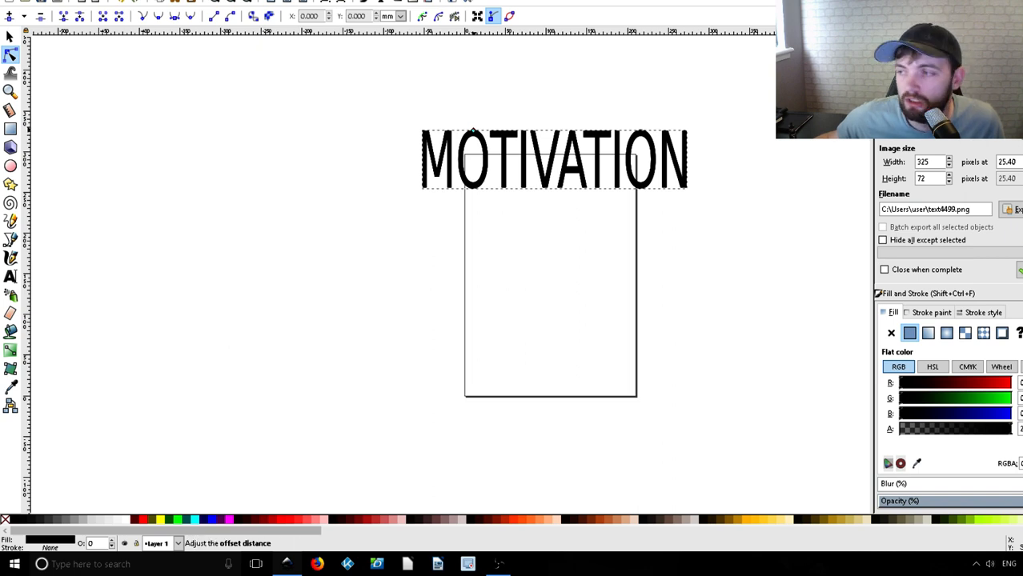
left_click_drag(473, 130, 480, 117)
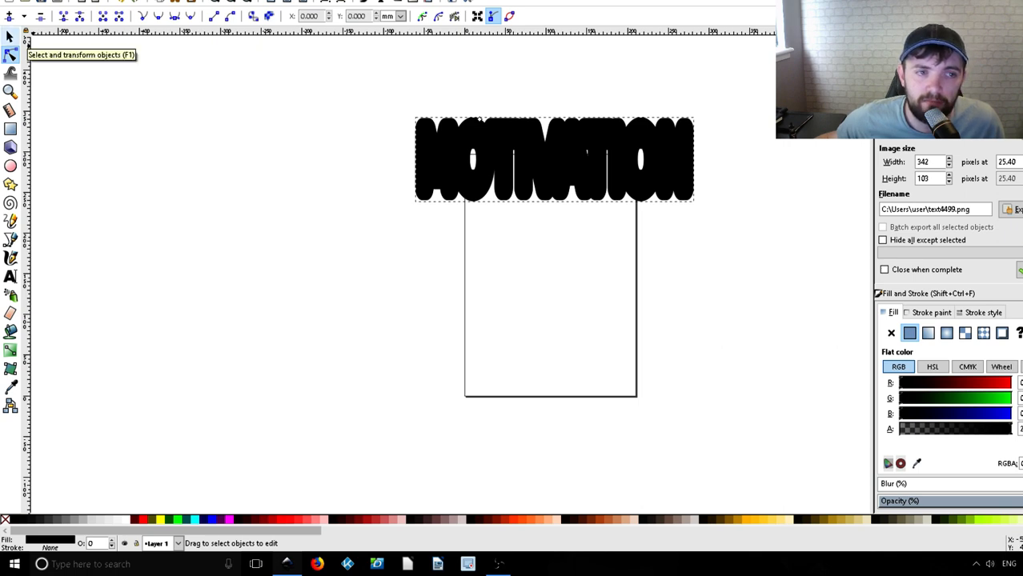
left_click(10, 37)
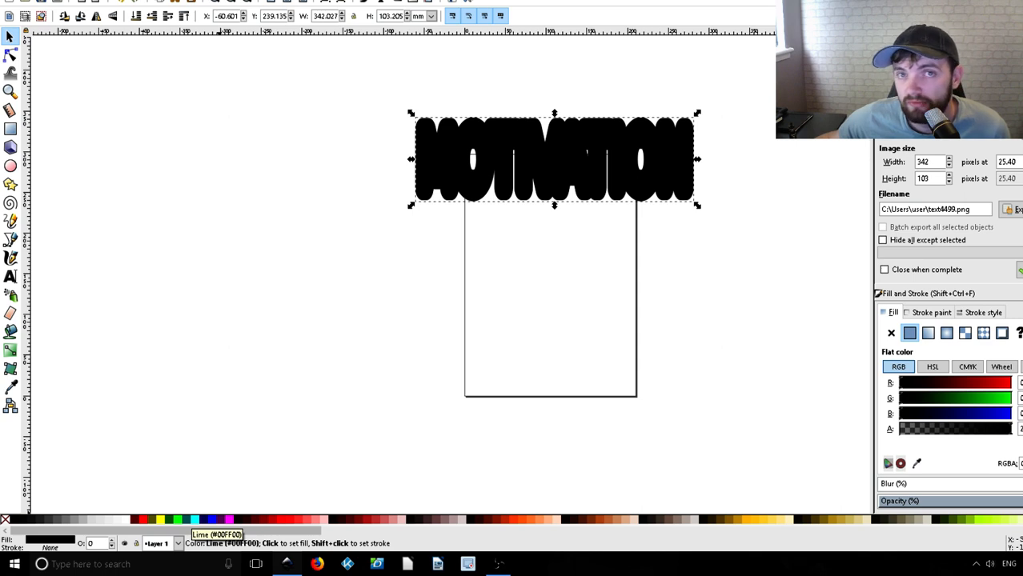
- Try lime, yellow and red fills on the widest MOTIVATION outline, and settle on an orange-red fill
left_click(177, 520)
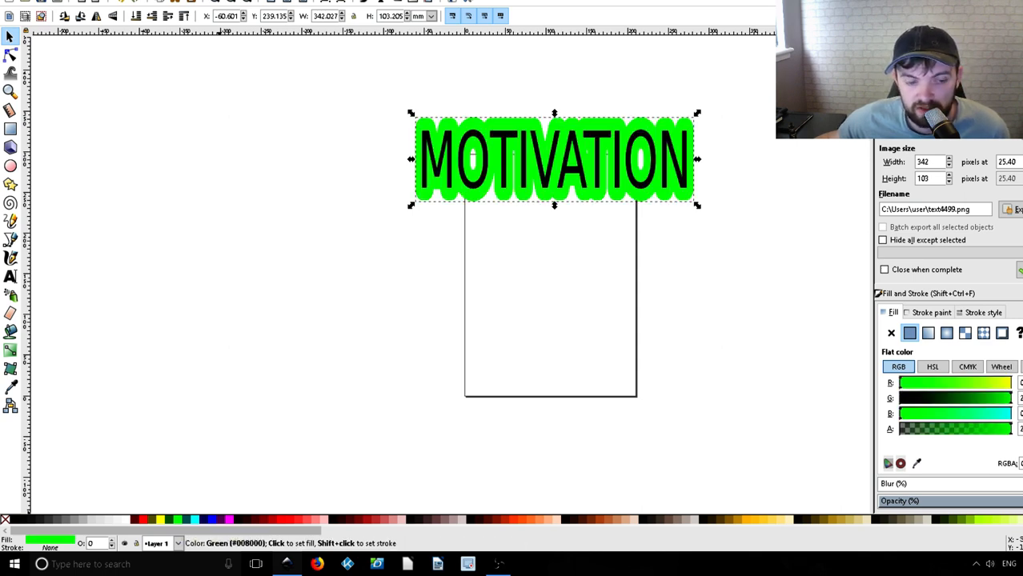
left_click(160, 520)
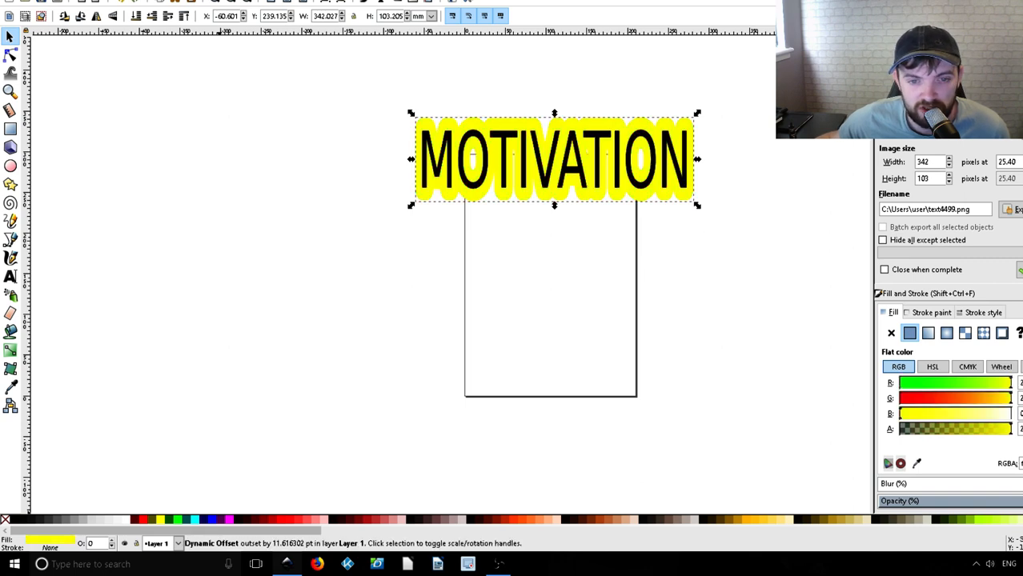
left_click(133, 520)
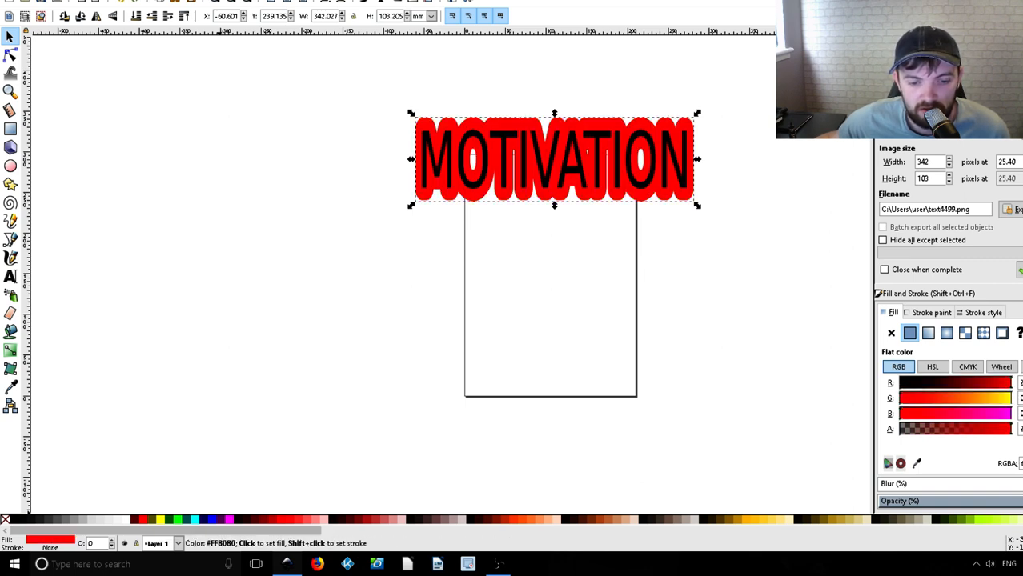
left_click(514, 520)
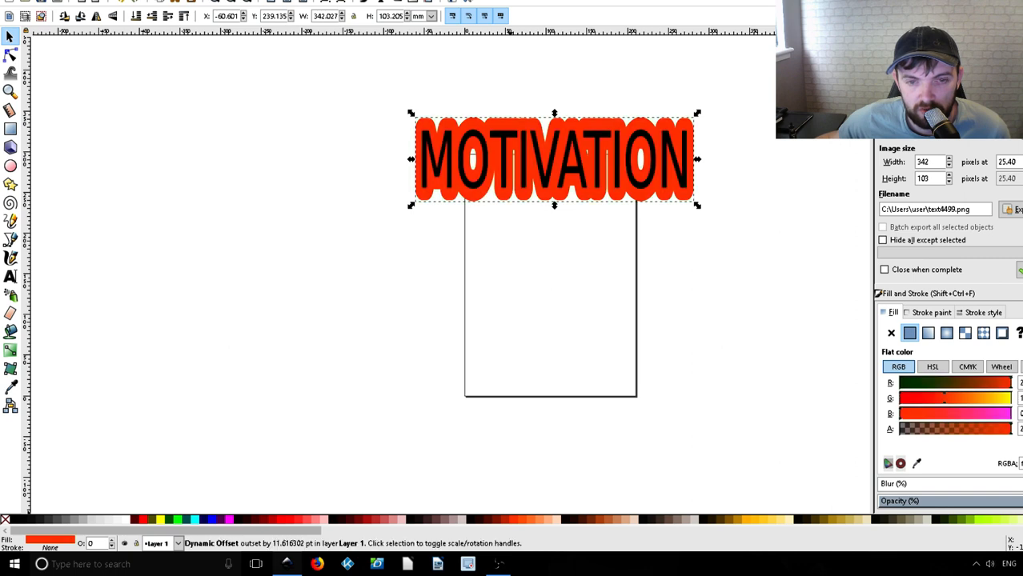
left_click(503, 520)
left_click(512, 520)
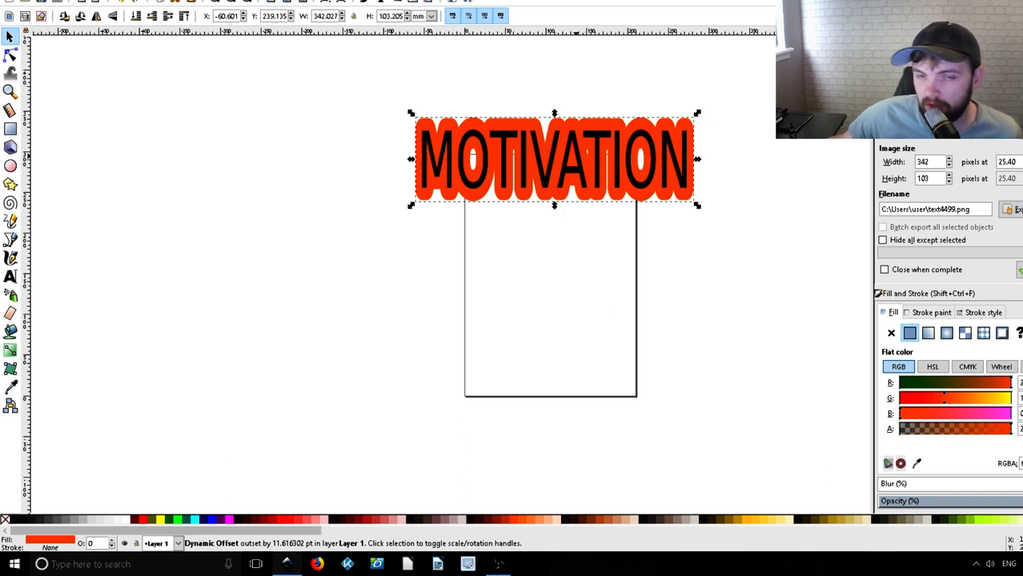
- Apply a Dynamic Offset of about 7.8 pt outward to the next black MOTIVATION copy and lower it to the bottom of the stack
left_click(576, 156)
mouse_move(576, 156)
left_mouse_down()
mouse_move(575, 218)
mouse_move(578, 157)
mouse_move(574, 200)
mouse_move(574, 160)
mouse_move(574, 177)
left_mouse_up()
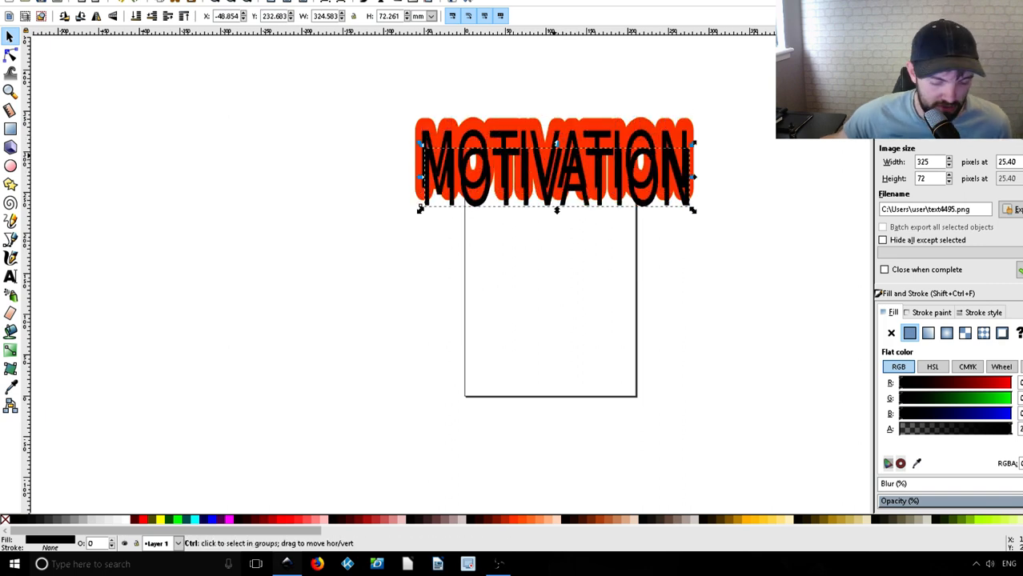
key("ctrl+z")
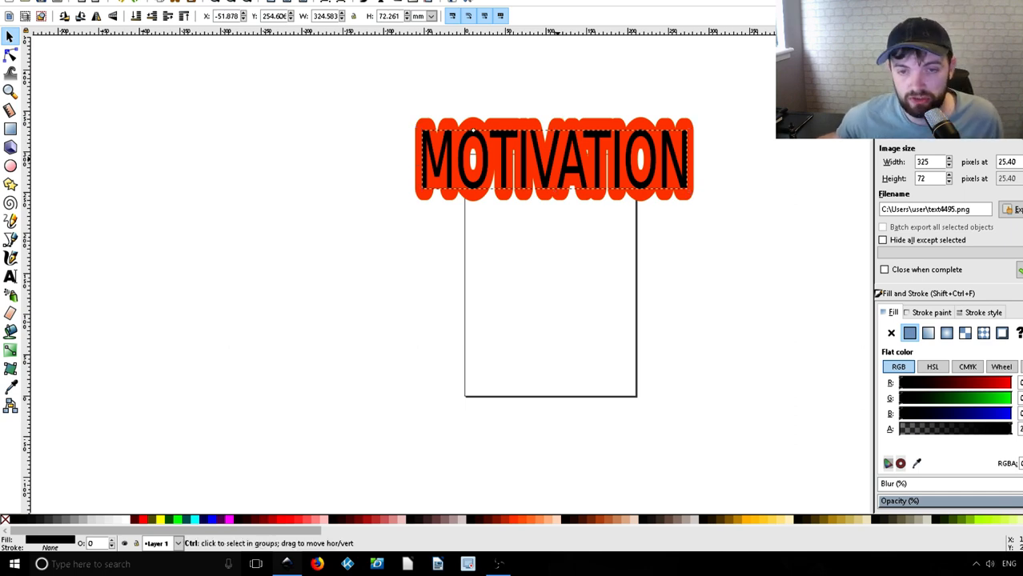
key("n")
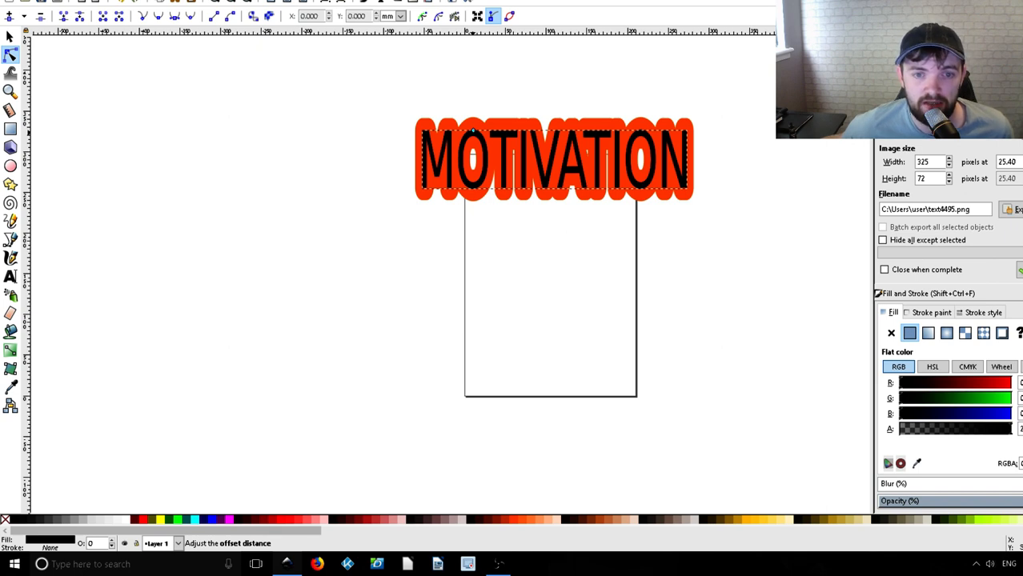
mouse_move(473, 130)
left_mouse_down()
mouse_move(473, 119)
mouse_move(474, 130)
mouse_move(485, 124)
mouse_move(473, 114)
mouse_move(478, 122)
left_mouse_up()
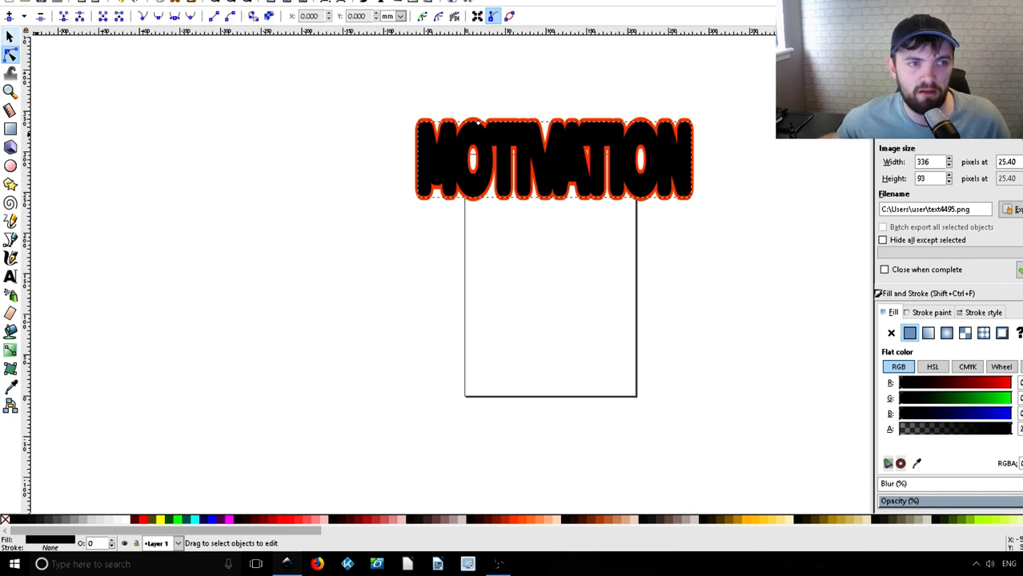
left_click(10, 36)
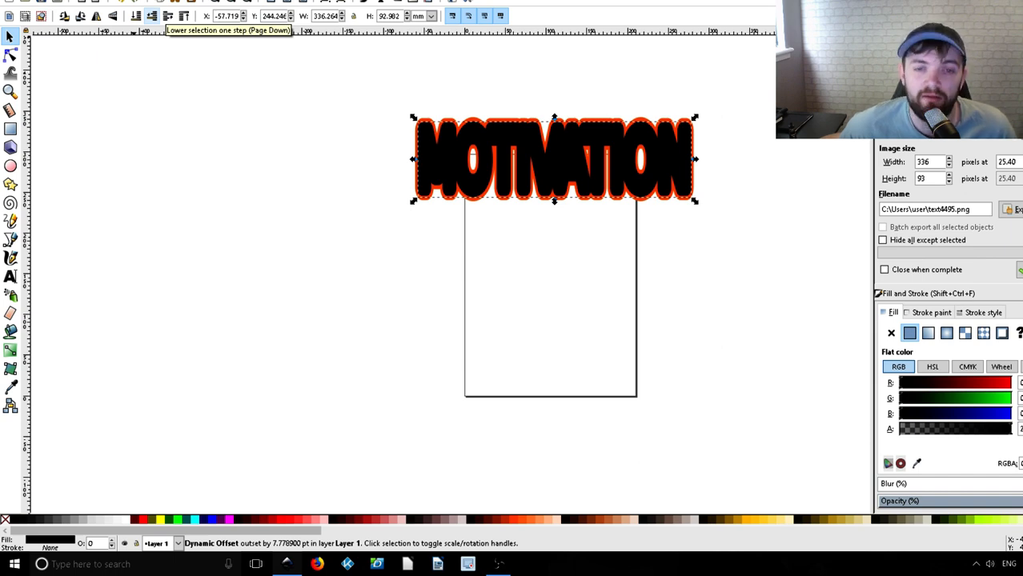
left_click(137, 16)
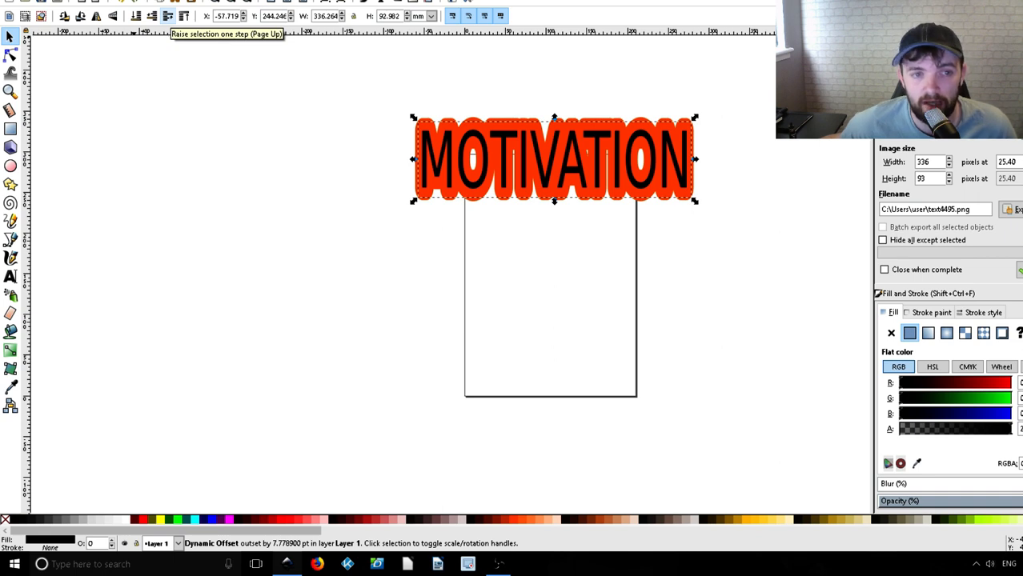
- Raise the black MOTIVATION outline one step above the orange-red one, and fill the front MOTIVATION text white
left_click(167, 16)
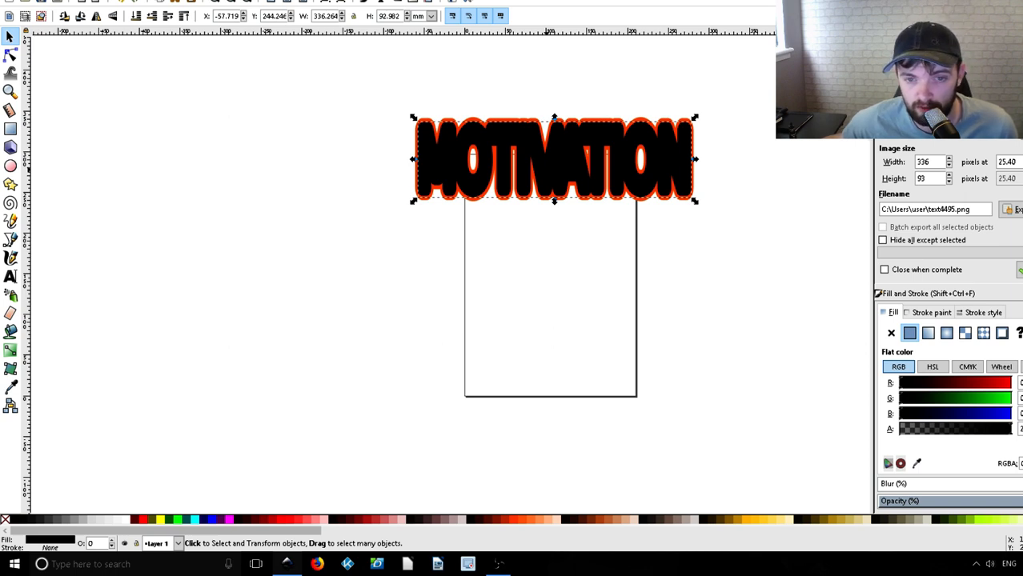
left_click(418, 191)
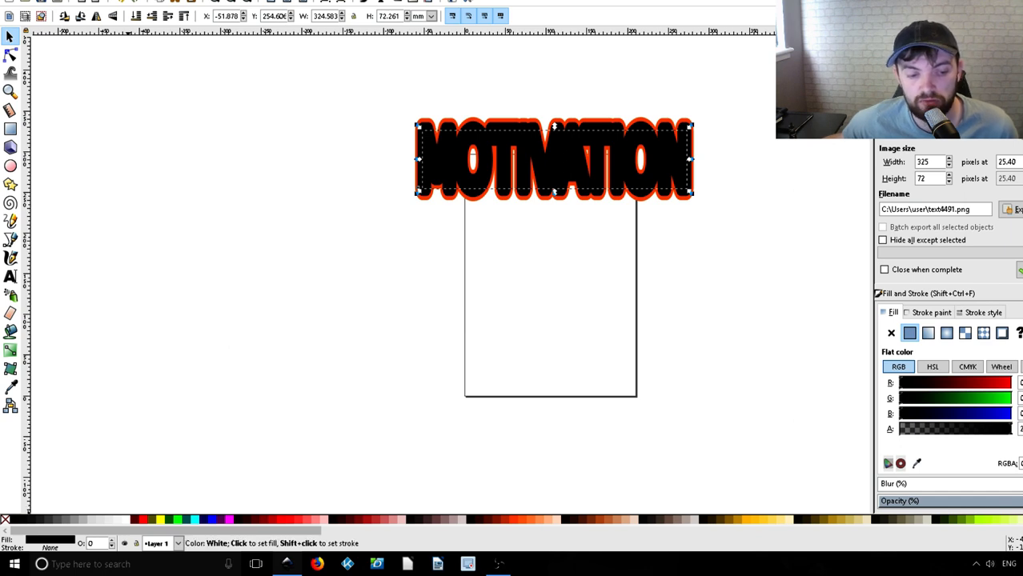
left_click(149, 536)
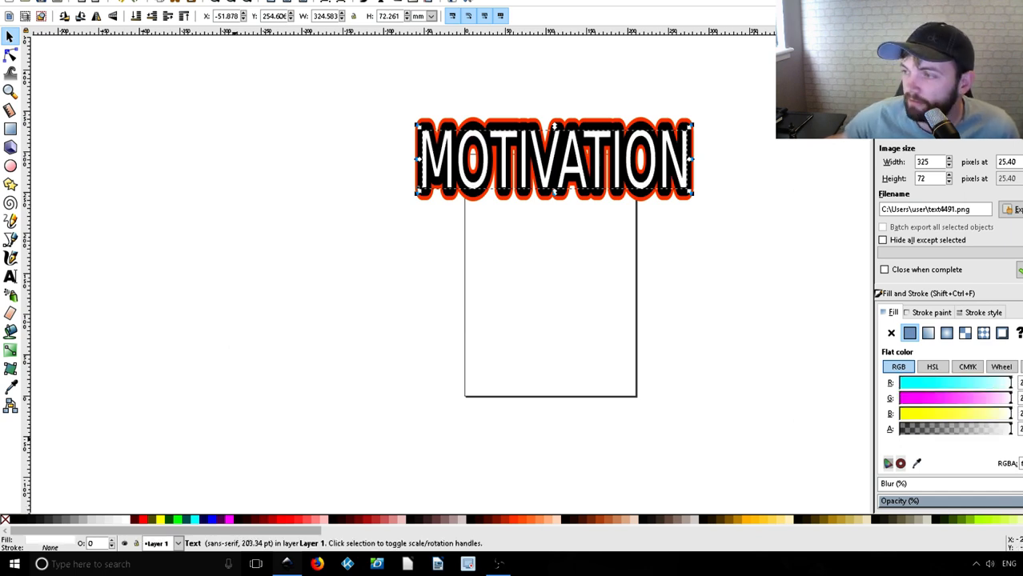
key("Escape")
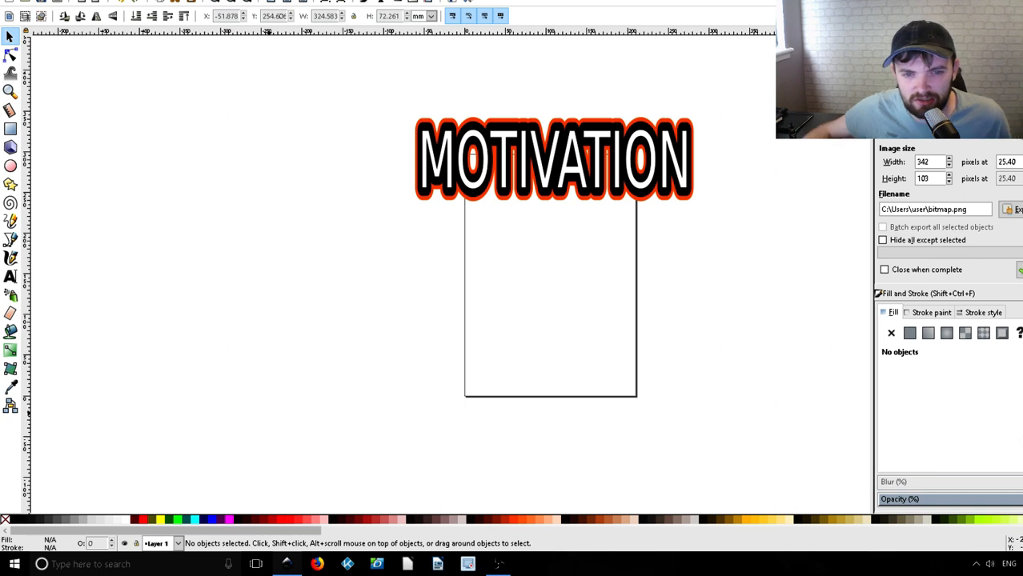
- Group the white text and its two MOTIVATION outline layers into one object
left_click_drag(372, 86, 763, 247)
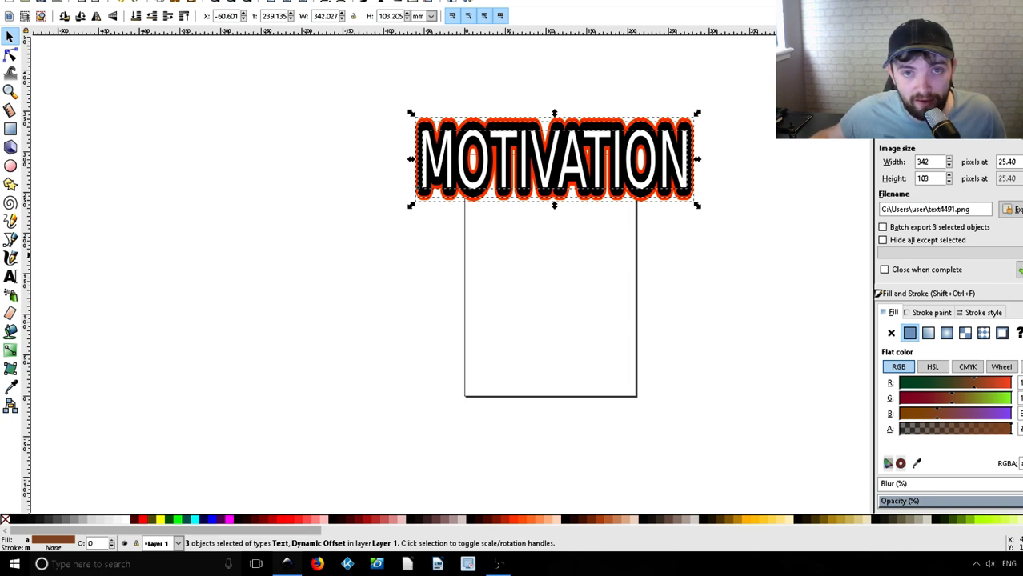
key("ctrl")
key("ctrl+g")
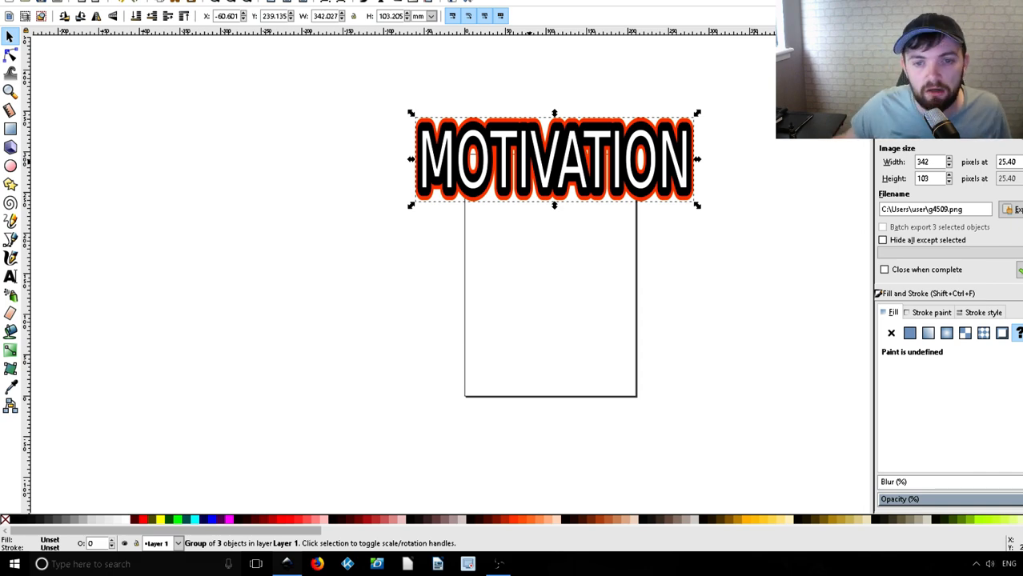
- Move the MOTIVATION group down and to the left, and resize it to about 333 by 74 mm
left_click_drag(555, 159, 518, 184)
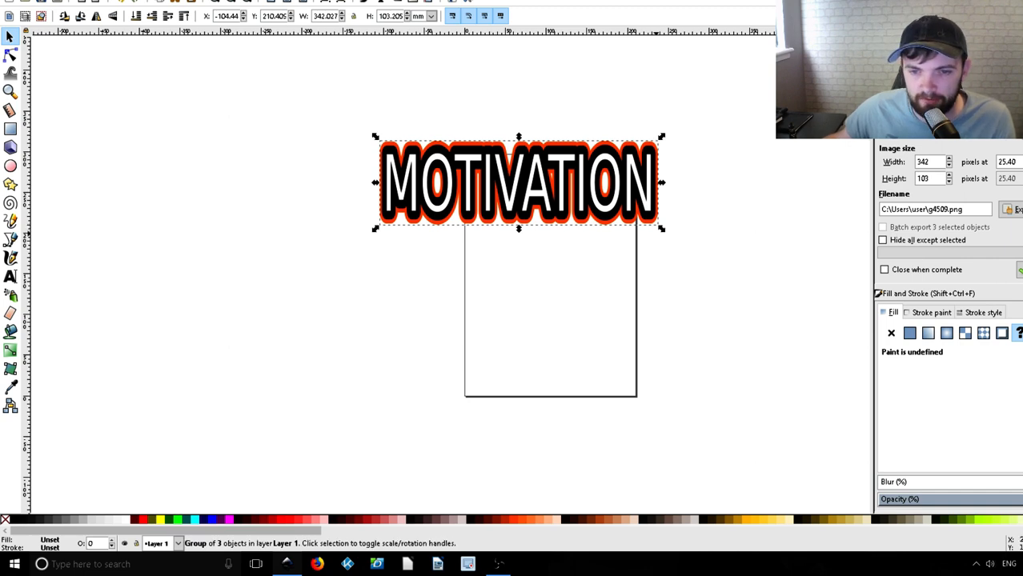
left_click_drag(661, 229, 634, 206)
left_click_drag(634, 170, 654, 171)
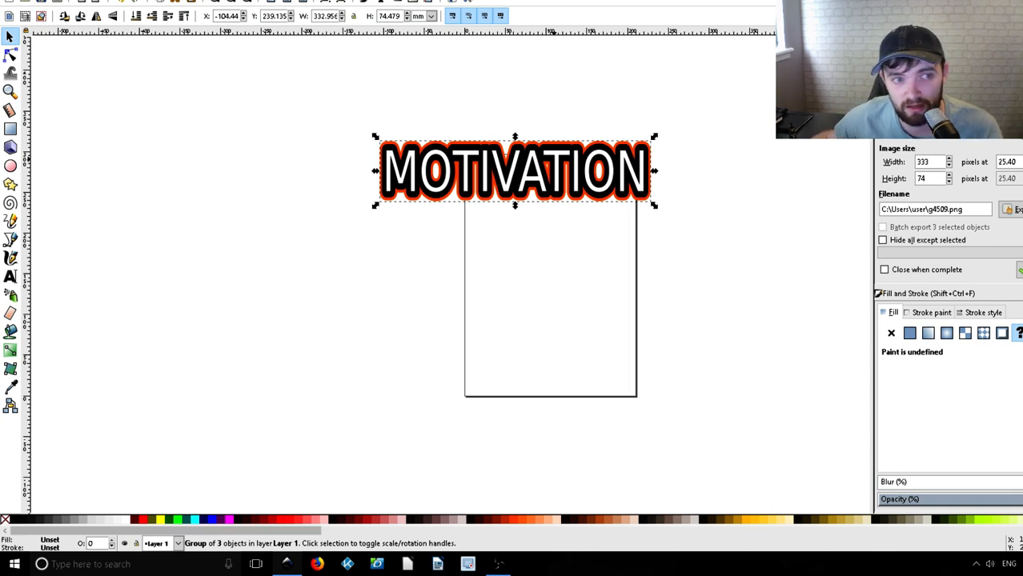
key("Escape")
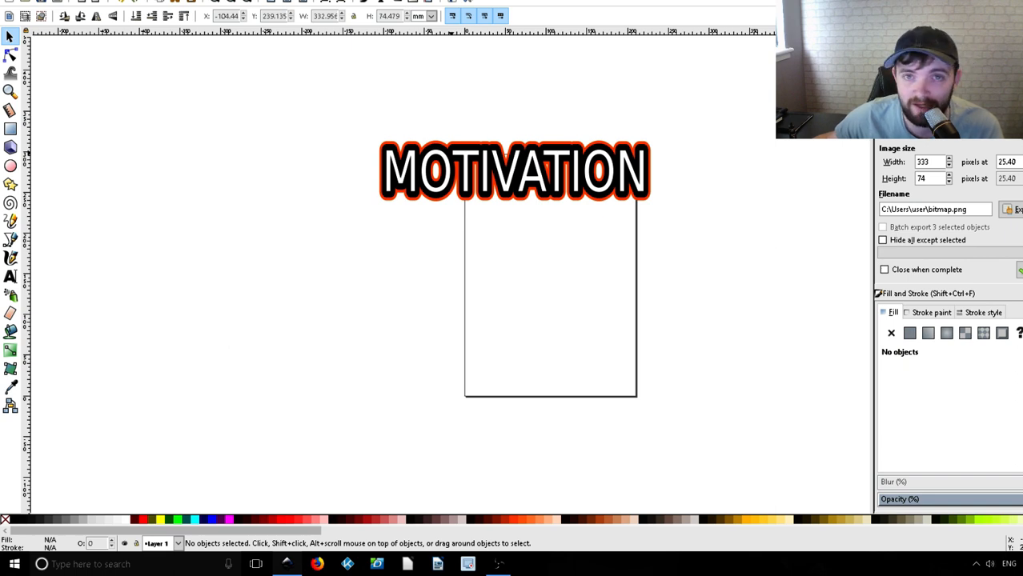
- Set the MOTIVATION group's size to 4500 mm wide and 5400 mm high
left_click(451, 154)
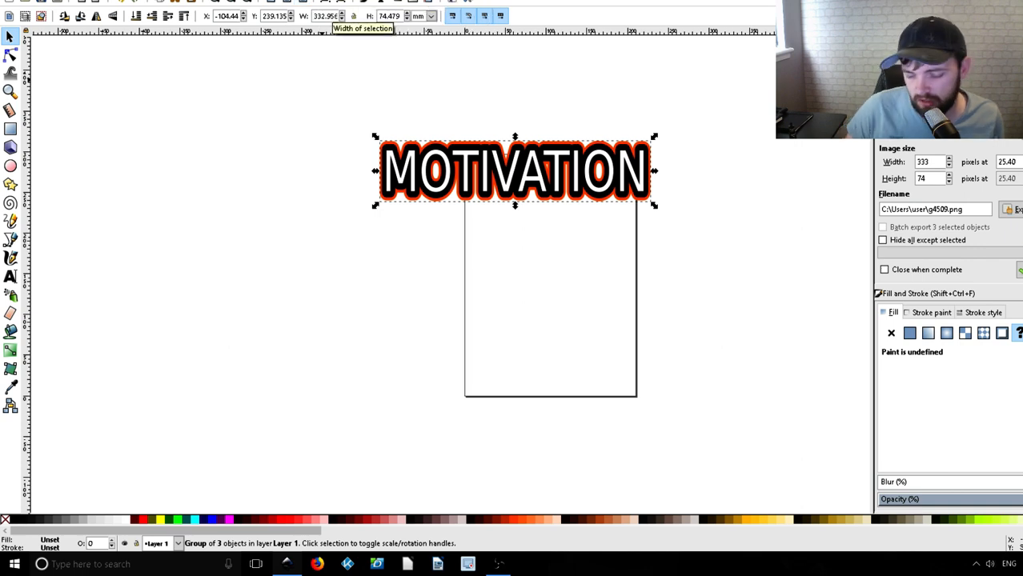
key("Delete")
key("Delete")
key("Delete")
key("Delete")
key("Delete")
key("Delete")
key("Delete")
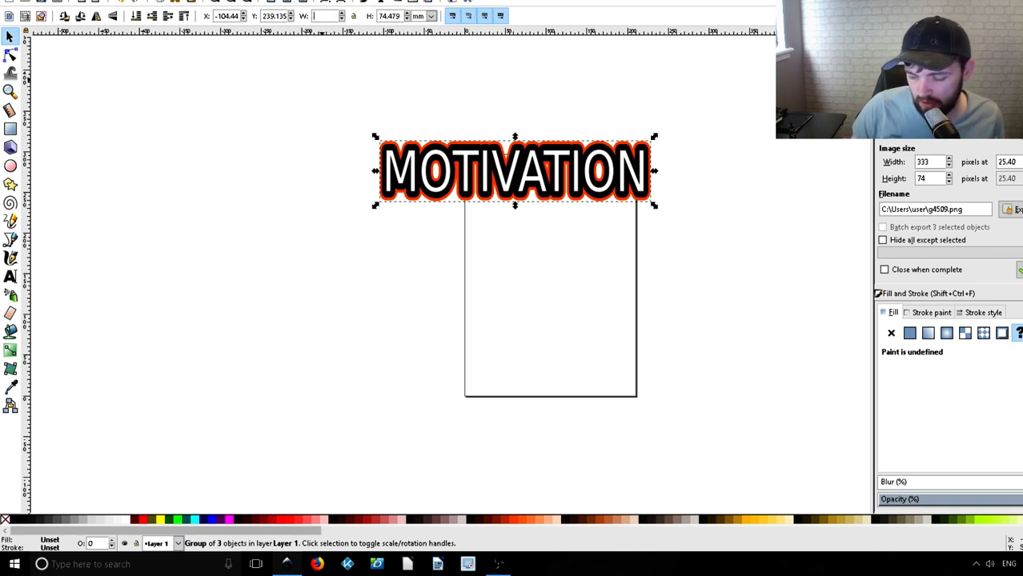
type("4500")
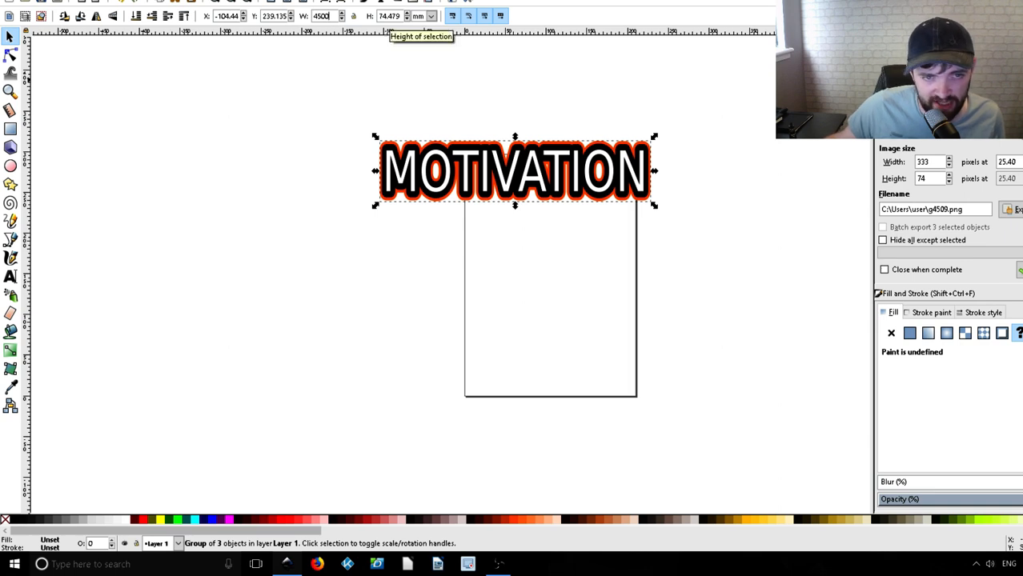
key("Return")
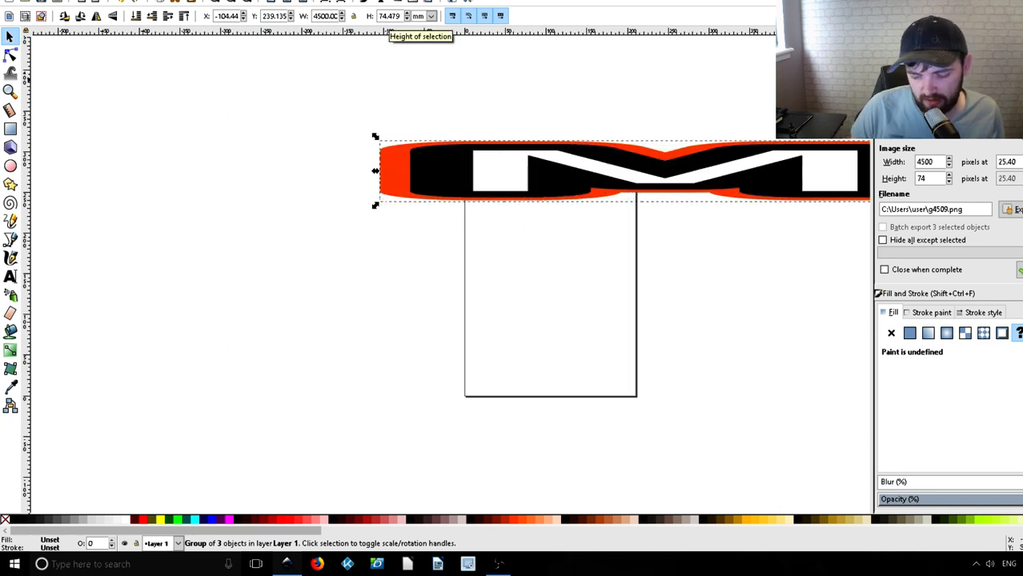
triple_click(390, 16)
key("BackSpace")
type("5400")
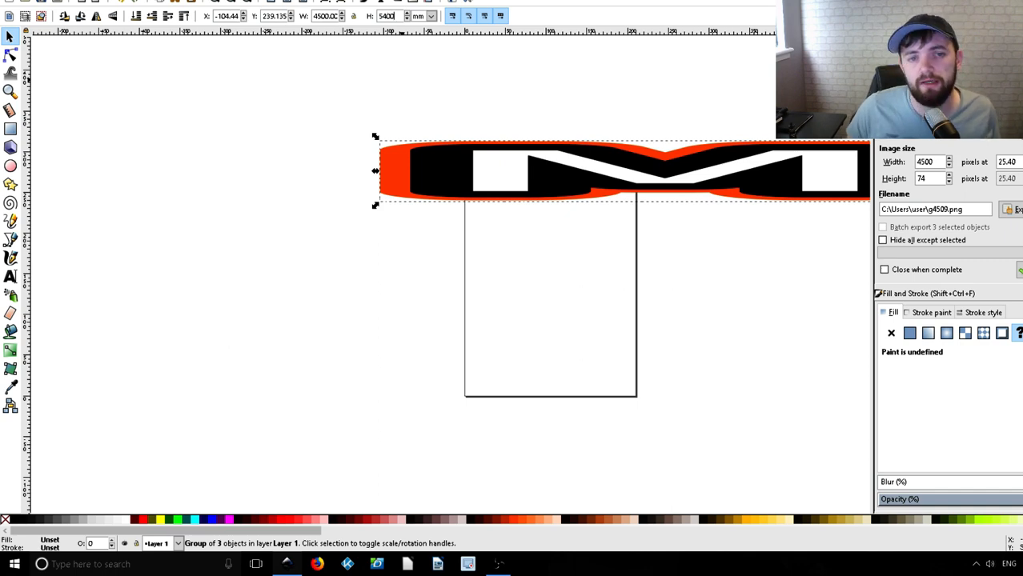
key("Return")
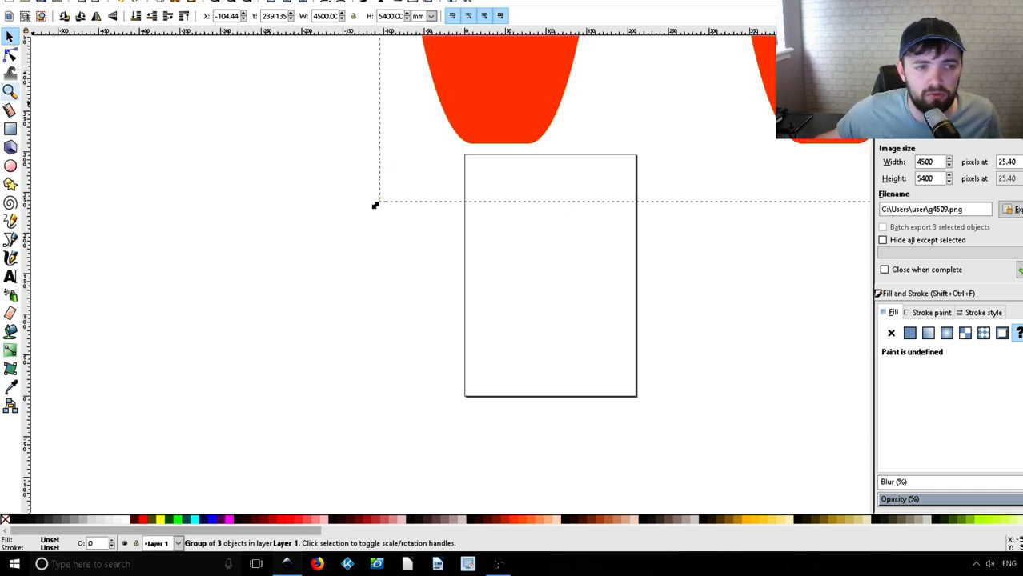
- Reshape the stretched MOTIVATION group into a wide, readable format of about 9204 by 1945 mm
left_click(9, 91)
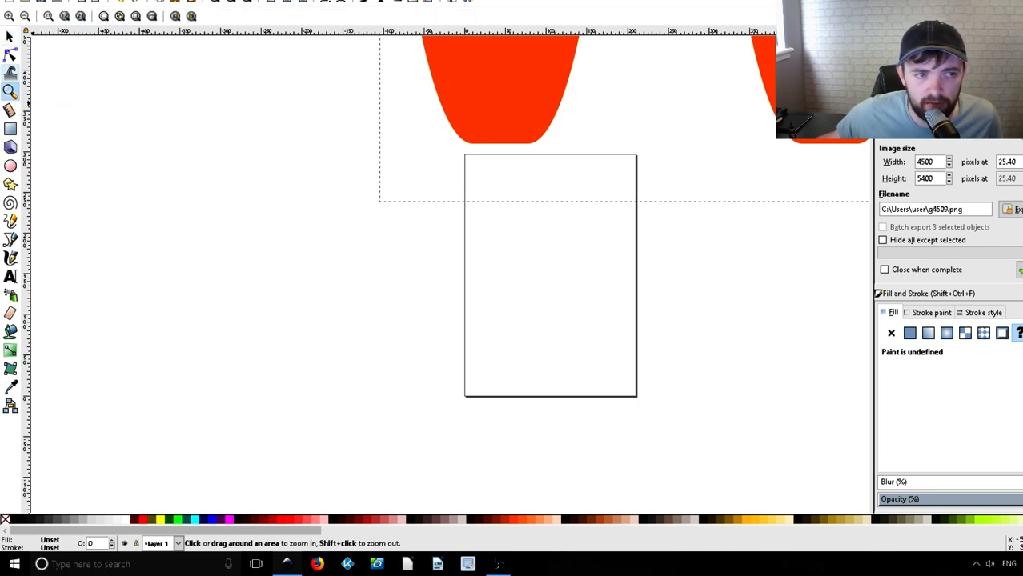
left_click(25, 16)
left_click(25, 16)
left_click(25, 16)
left_click(25, 16)
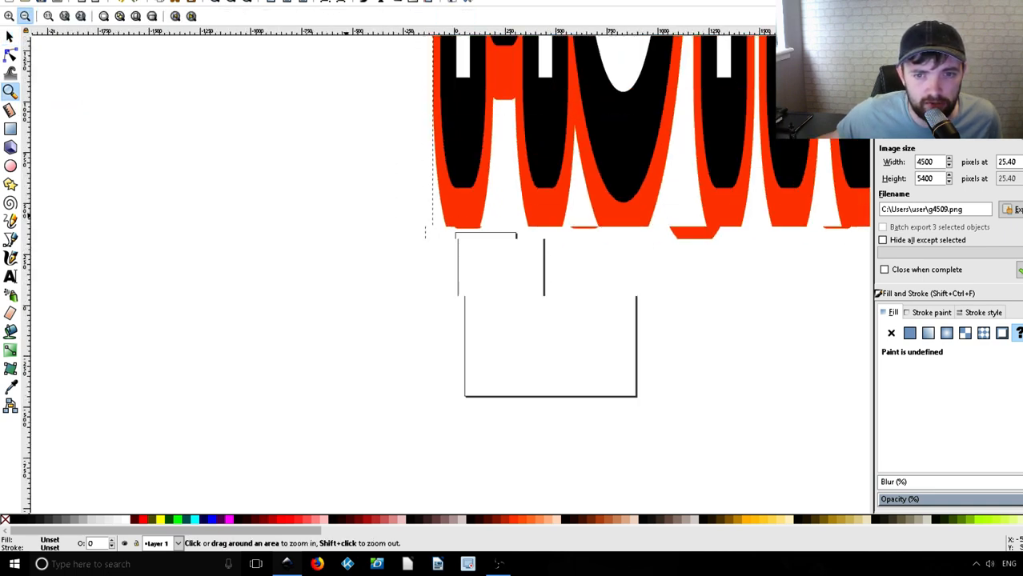
left_click(25, 16)
left_click(25, 16)
left_click(25, 16)
left_click(24, 16)
left_click(25, 16)
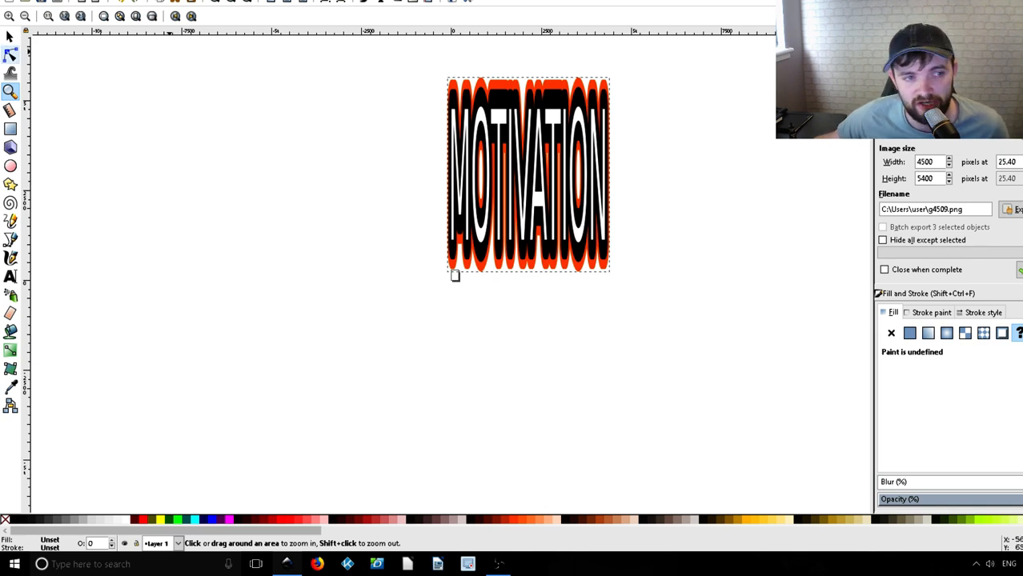
key("s")
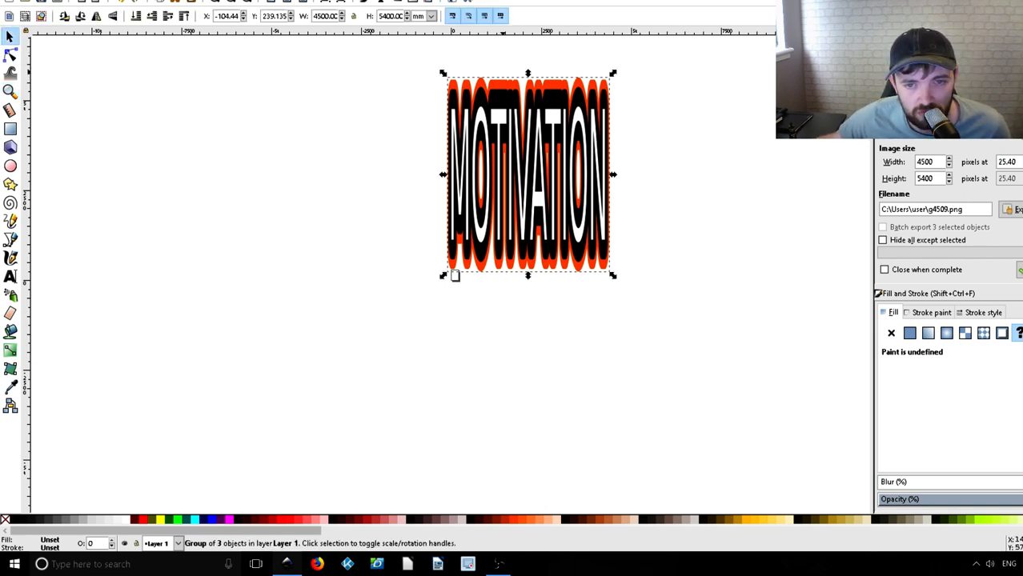
left_click_drag(443, 73, 279, 202)
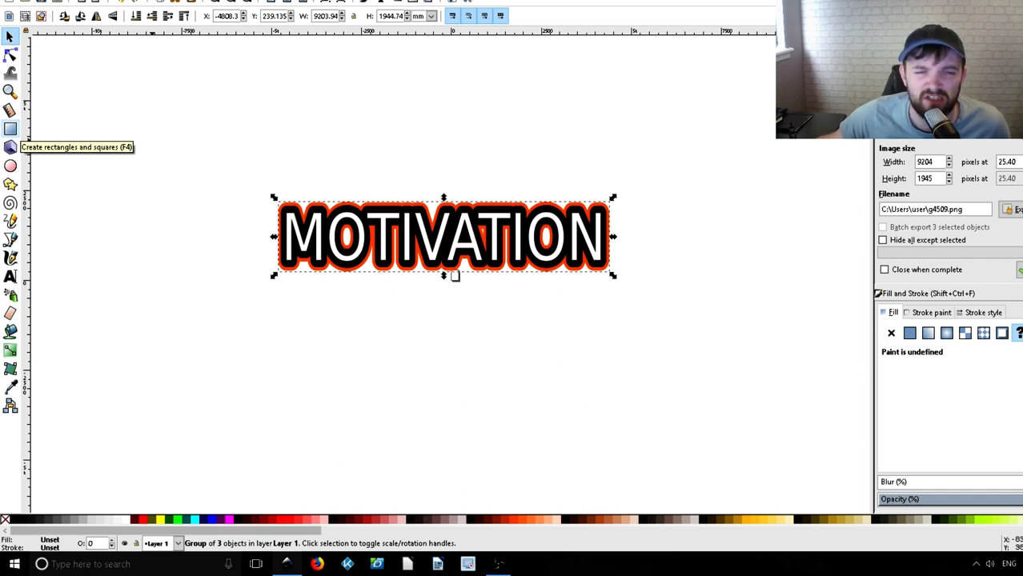
- Draw a rectangle about 10417 by 9357 mm around and below the MOTIVATION group, fill it black and lower it to the bottom
key("F4")
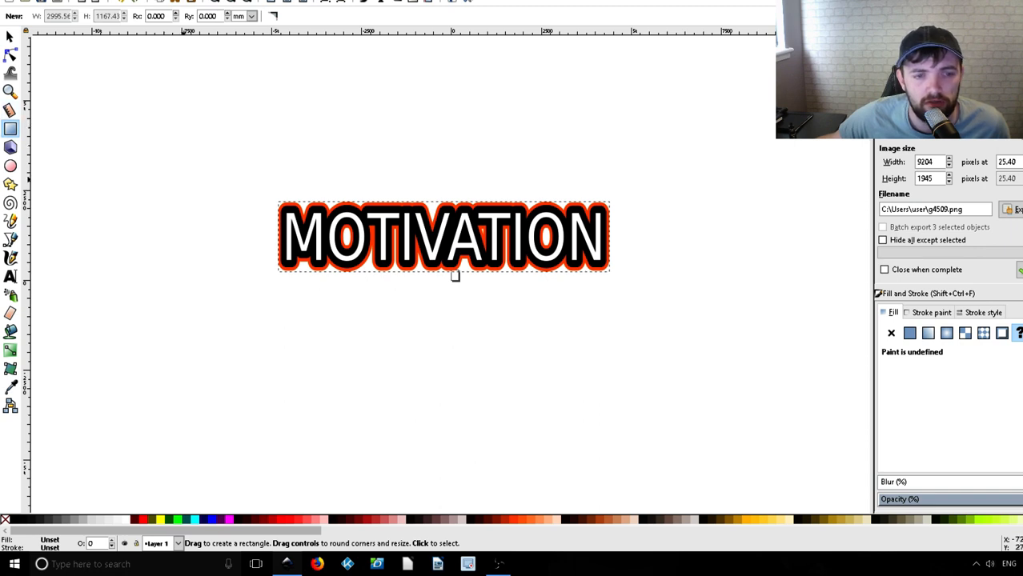
mouse_move(272, 186)
left_mouse_down()
mouse_move(386, 284)
mouse_move(602, 432)
mouse_move(649, 506)
left_mouse_up()
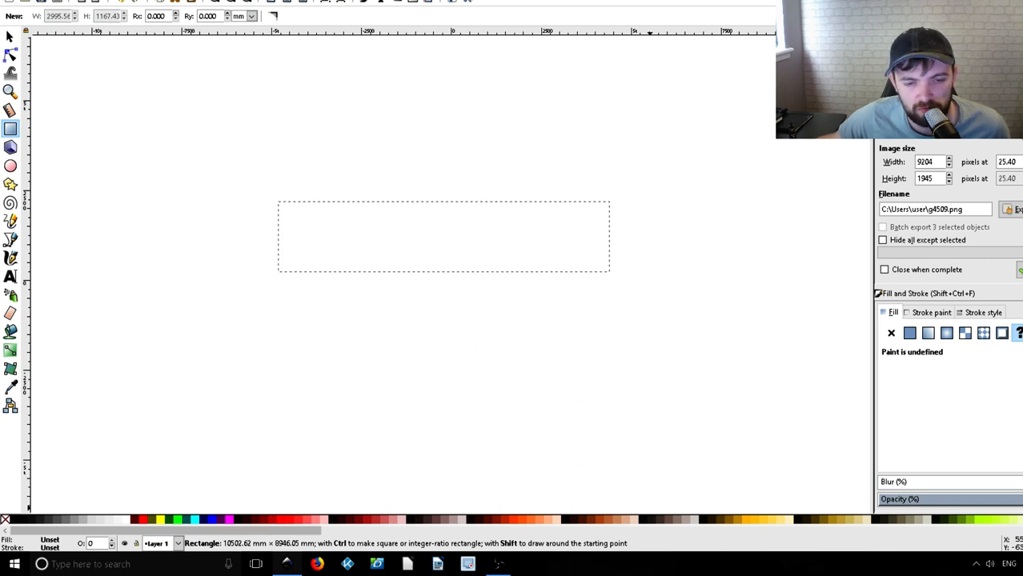
left_click_drag(649, 506, 647, 513)
scroll(400, 273, "down", 2)
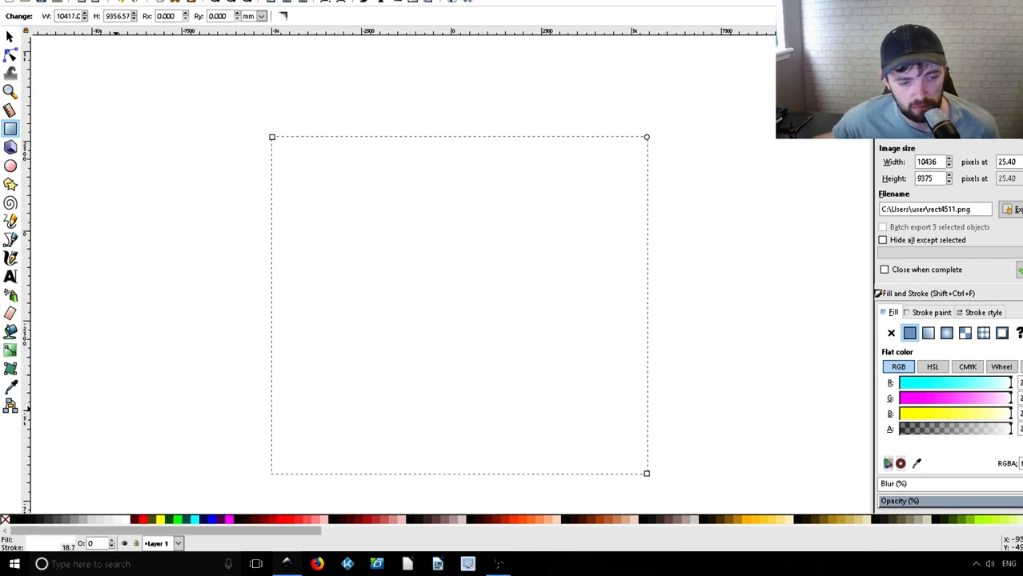
left_click(12, 521)
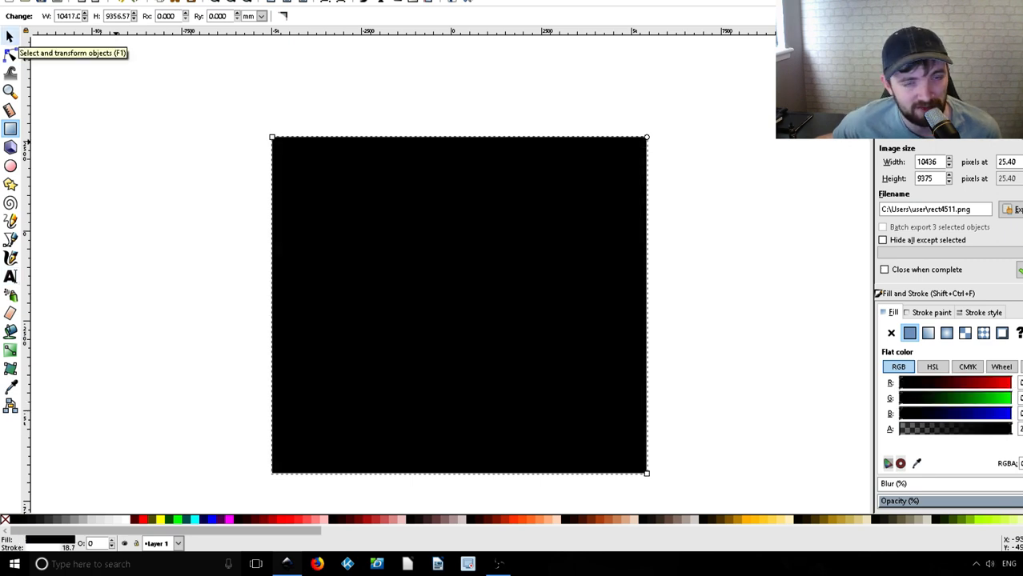
left_click(10, 36)
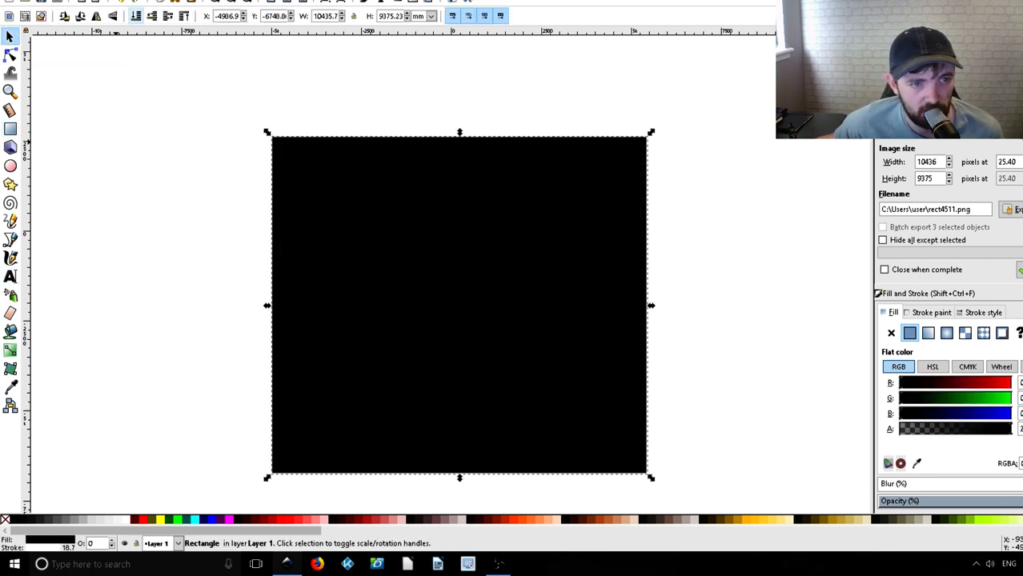
left_click(135, 17)
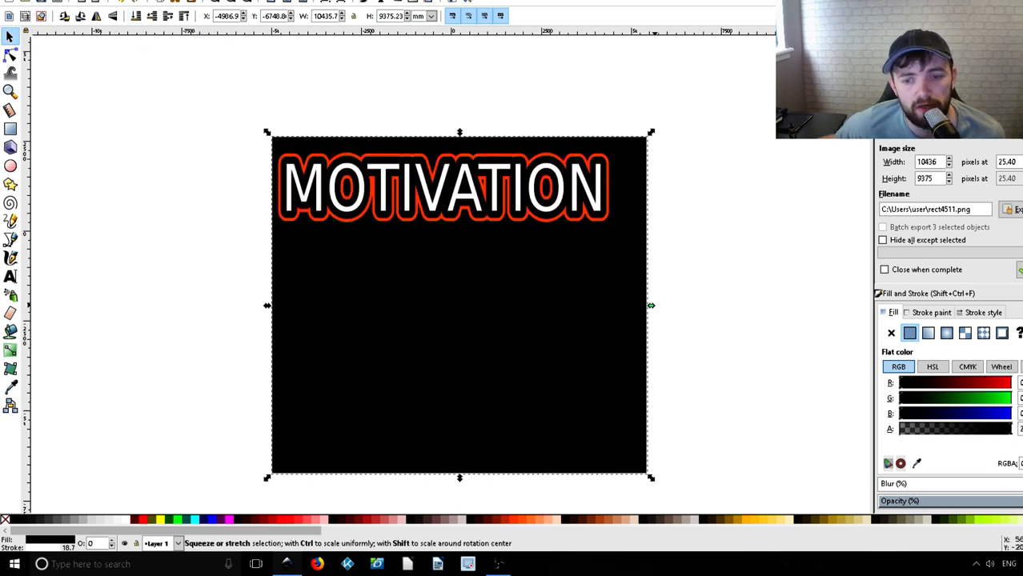
- Tighten the black rectangle around the MOTIVATION design to about 9640 by 9238 mm
left_click_drag(651, 305, 623, 305)
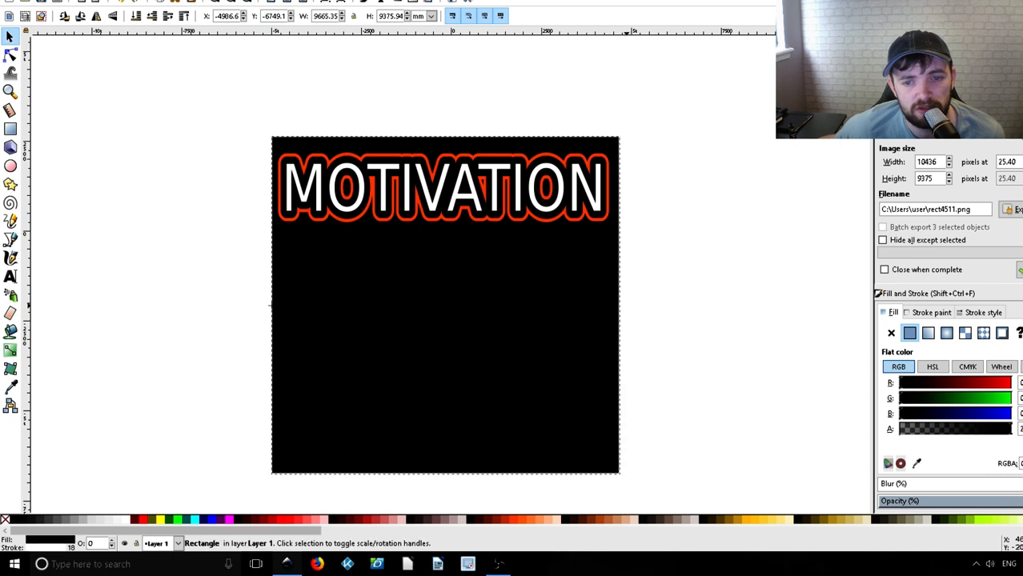
scroll(308, 264, "down", 2)
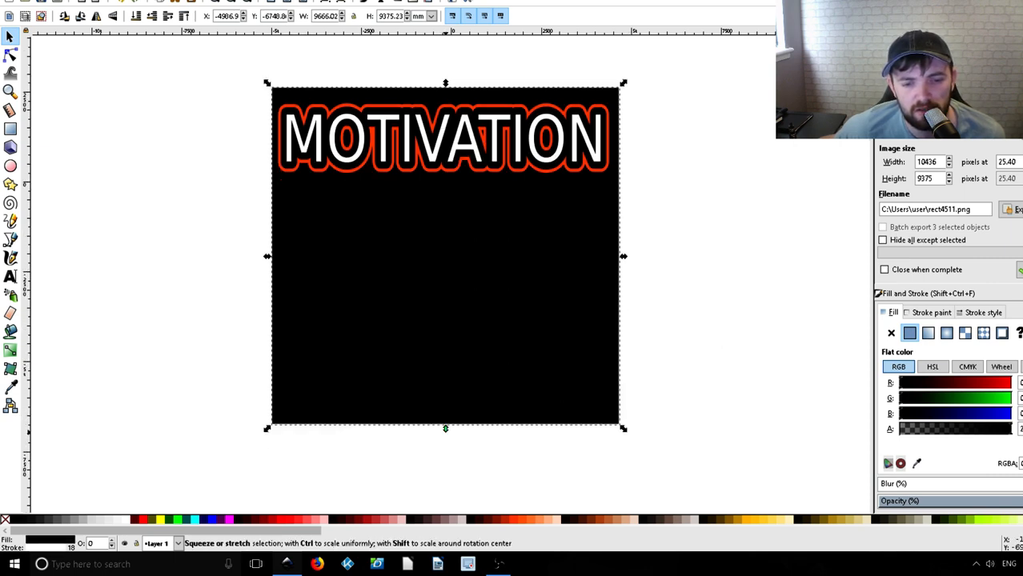
mouse_move(445, 428)
left_mouse_down()
mouse_move(446, 439)
mouse_move(445, 397)
mouse_move(445, 423)
left_mouse_up()
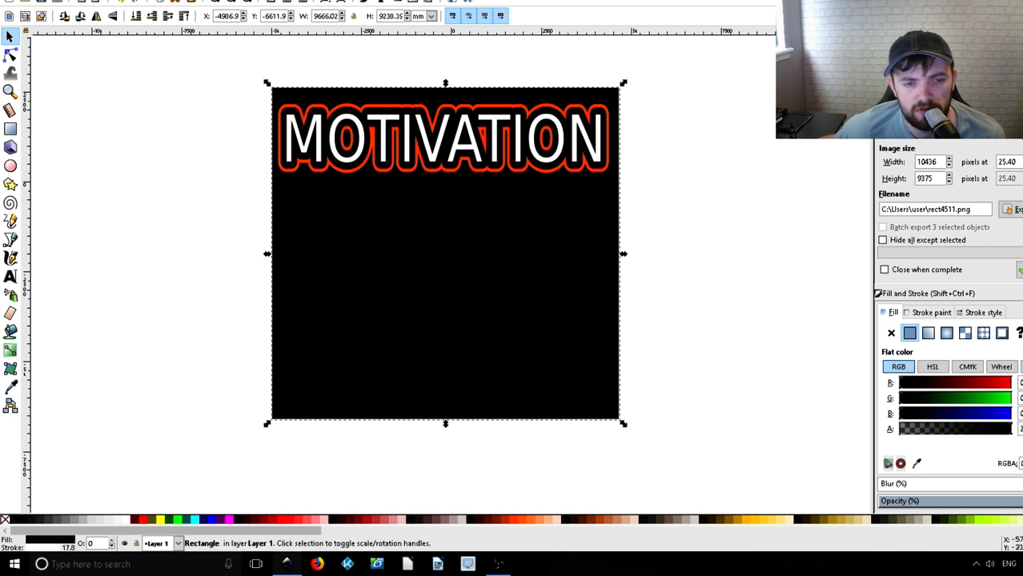
left_click_drag(266, 254, 273, 254)
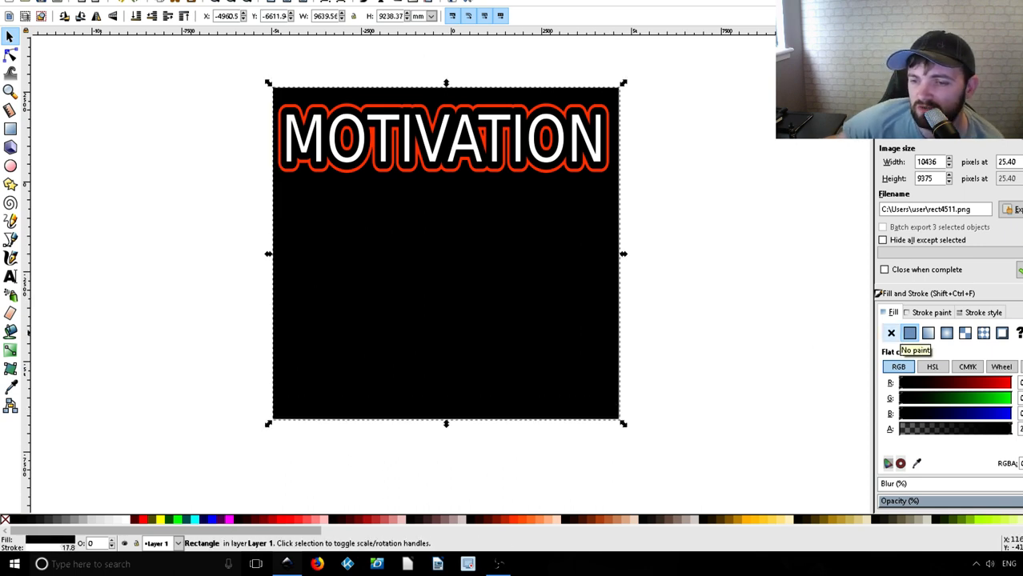
- Remove both the fill and the stroke paint from the background rectangle
left_click(891, 333)
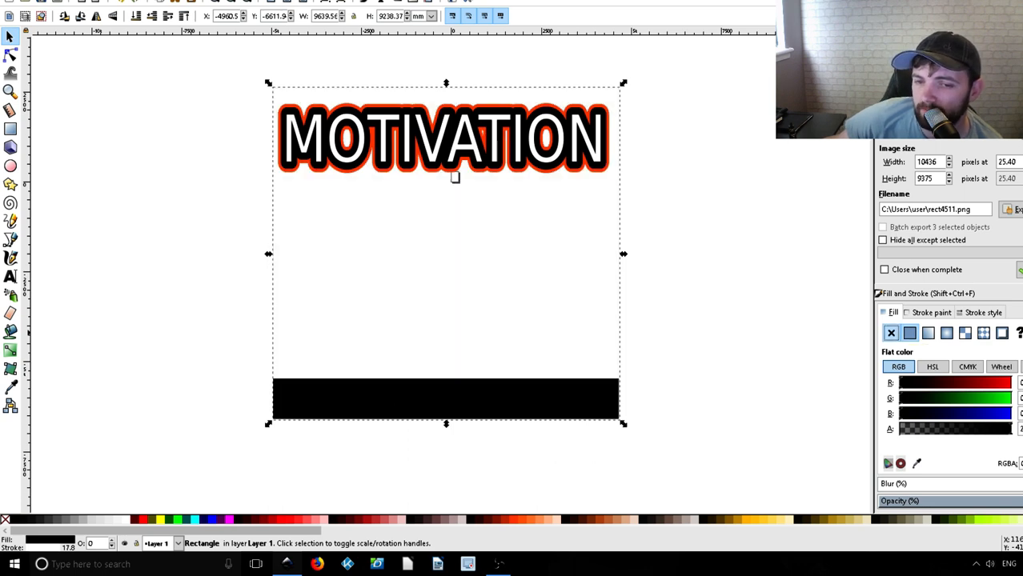
left_click(931, 312)
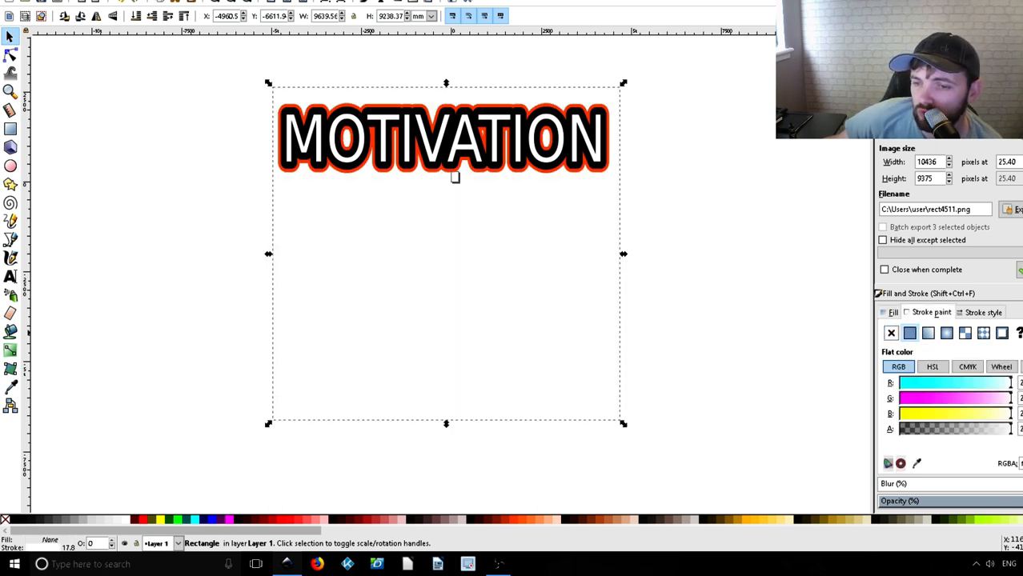
left_click(891, 333)
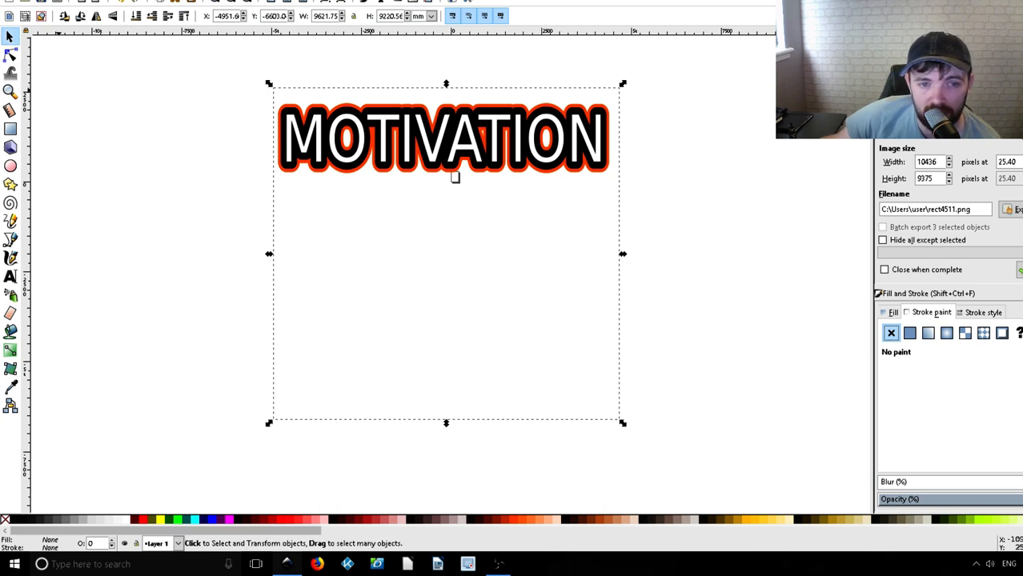
- Group the MOTIVATION design with the invisible background rectangle
left_click_drag(167, 73, 746, 494)
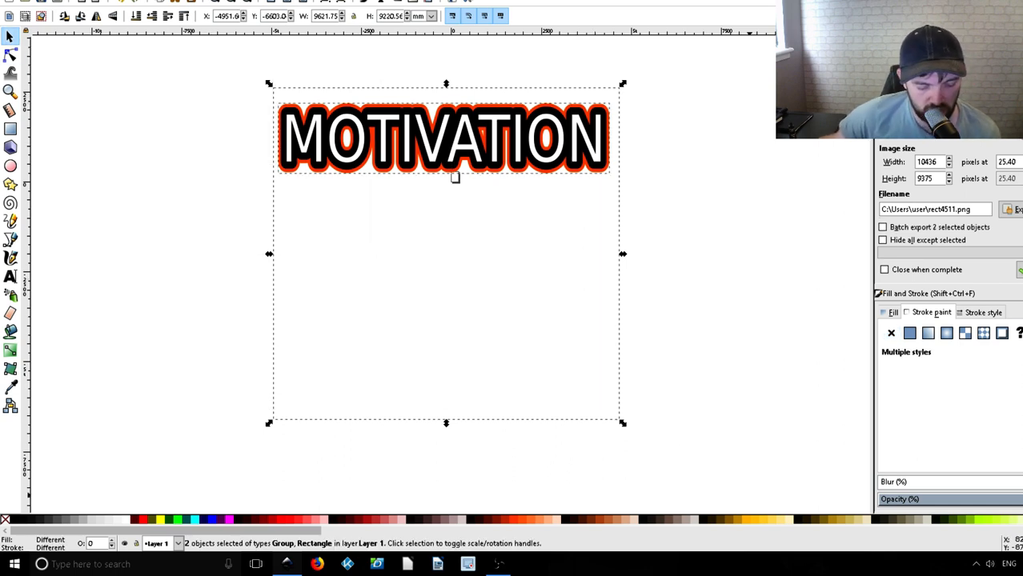
key("ctrl")
key("ctrl+g")
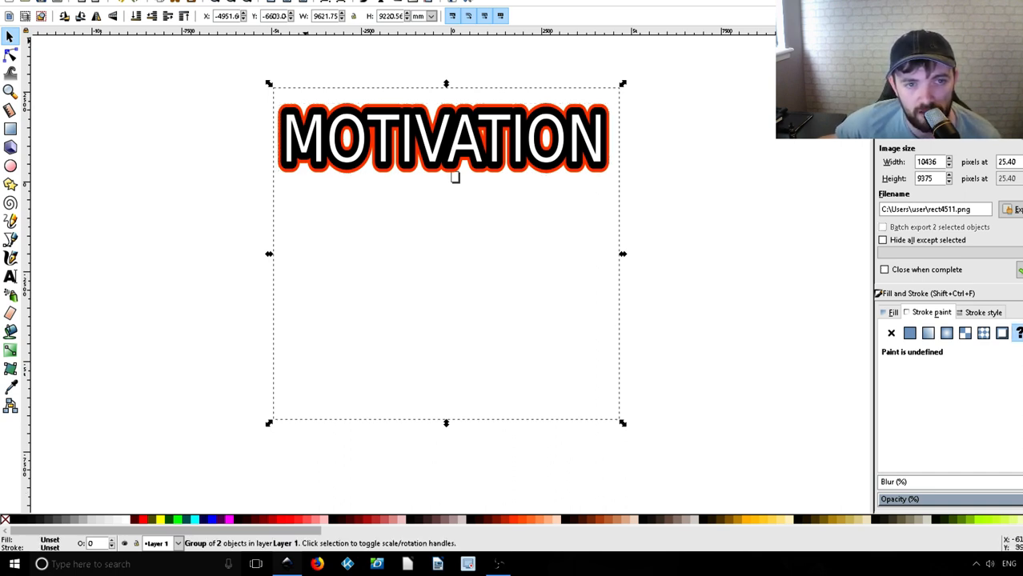
- Set the combined group of design and rectangle to 4500 mm wide and 5400 mm high
double_click(314, 16)
key("BackSpace")
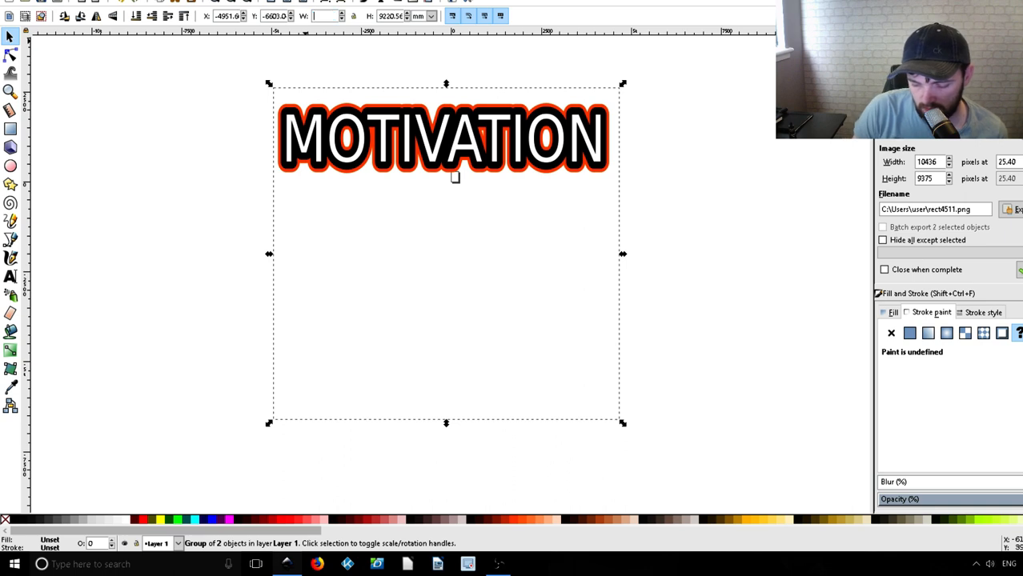
type("4500")
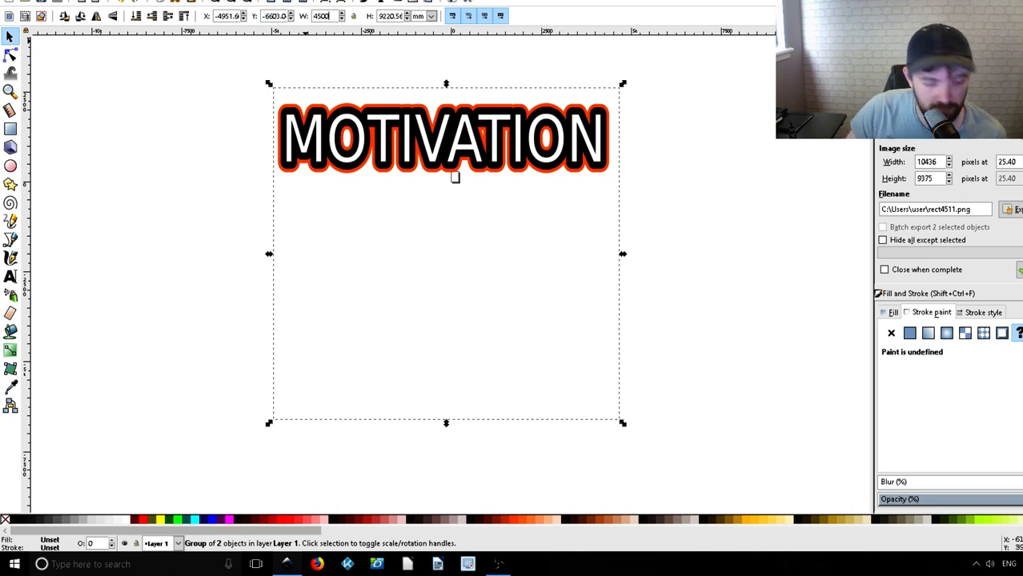
key("Tab")
type("5")
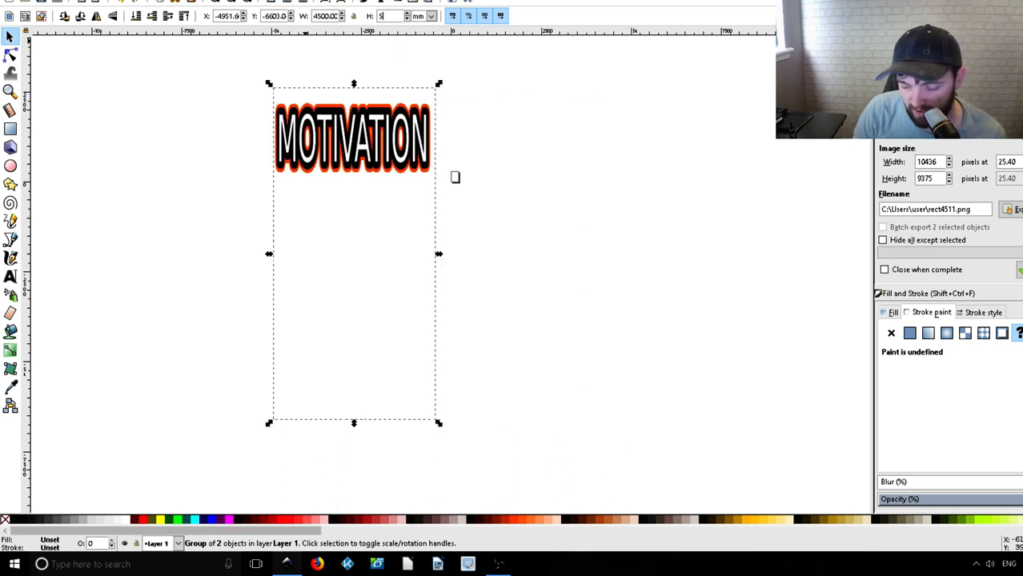
type("400")
key("Return")
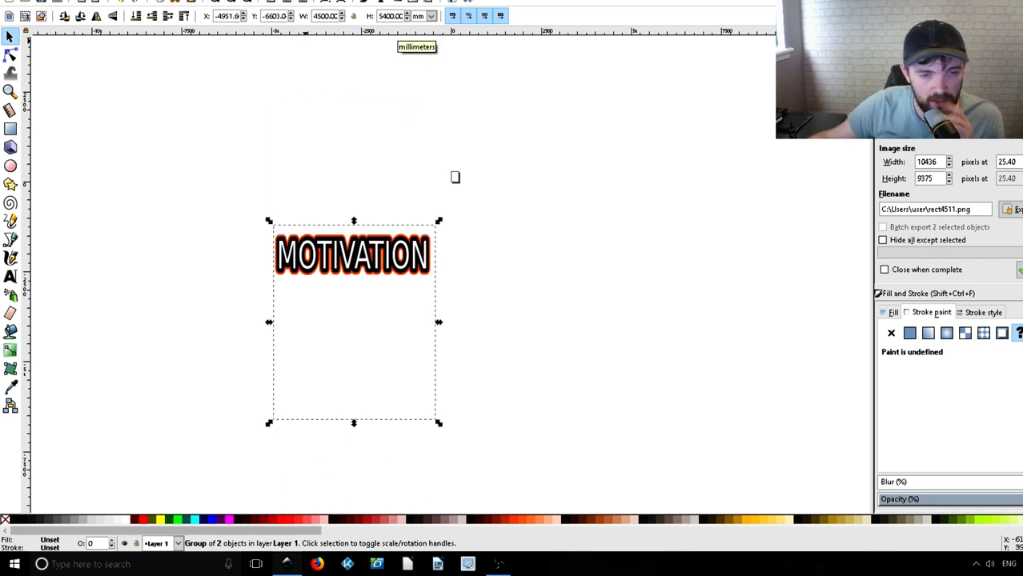